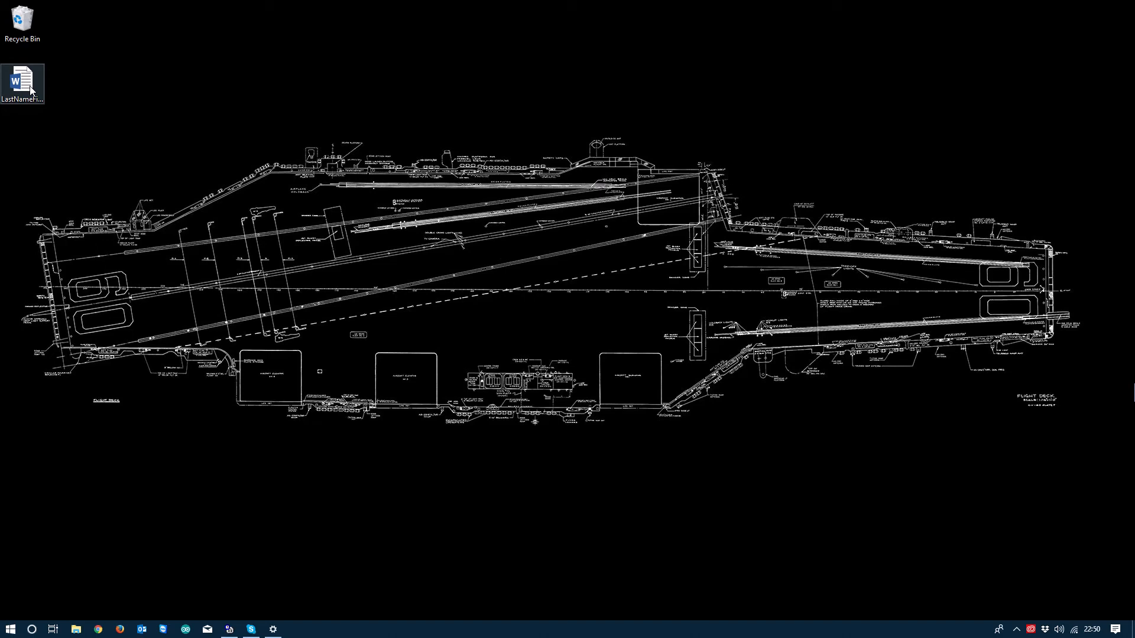
Step: Rename the desktop file LastNameFirstNameWordA, replacing the placeholder with the student's last and first name
{"action": "right_click", "coordinate": [31, 90]}
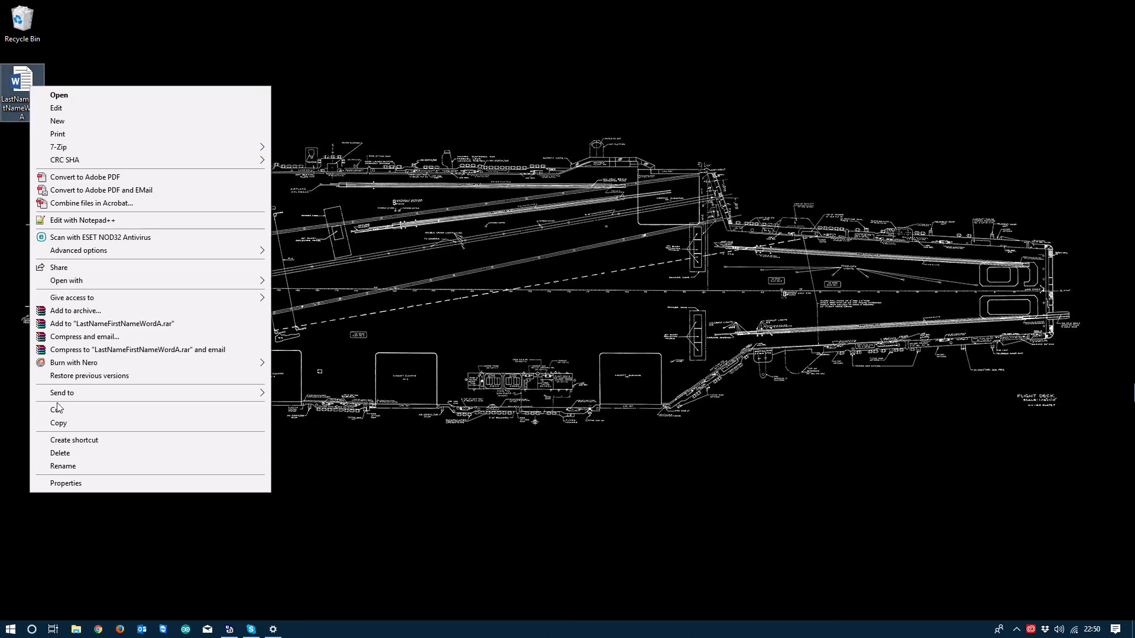
{"action": "left_click", "coordinate": [63, 467]}
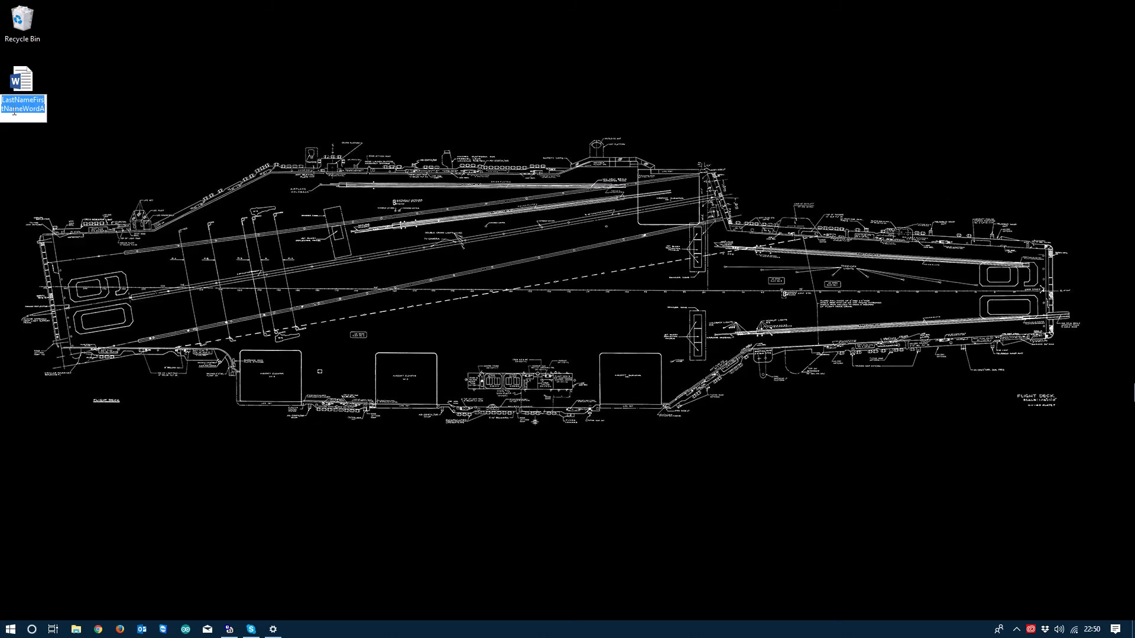
{"action": "left_click", "coordinate": [19, 110]}
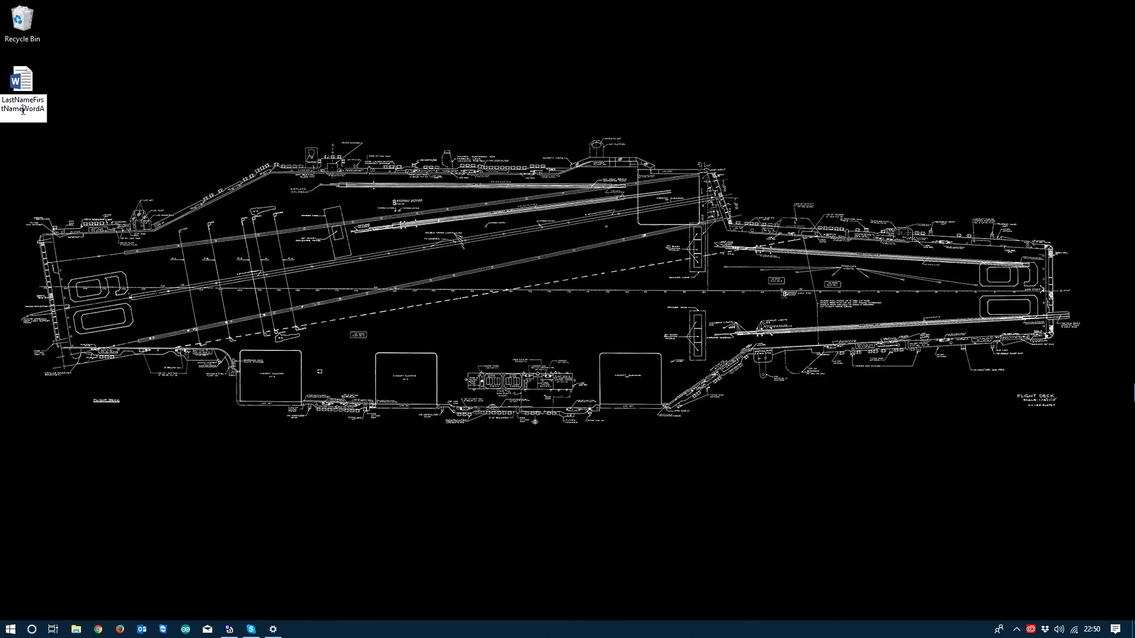
{"action": "left_click_drag", "start_coordinate": [23, 110], "coordinate": [47, 111]}
{"action": "left_click", "coordinate": [22, 105]}
{"action": "left_click_drag", "start_coordinate": [23, 105], "coordinate": [2, 100]}
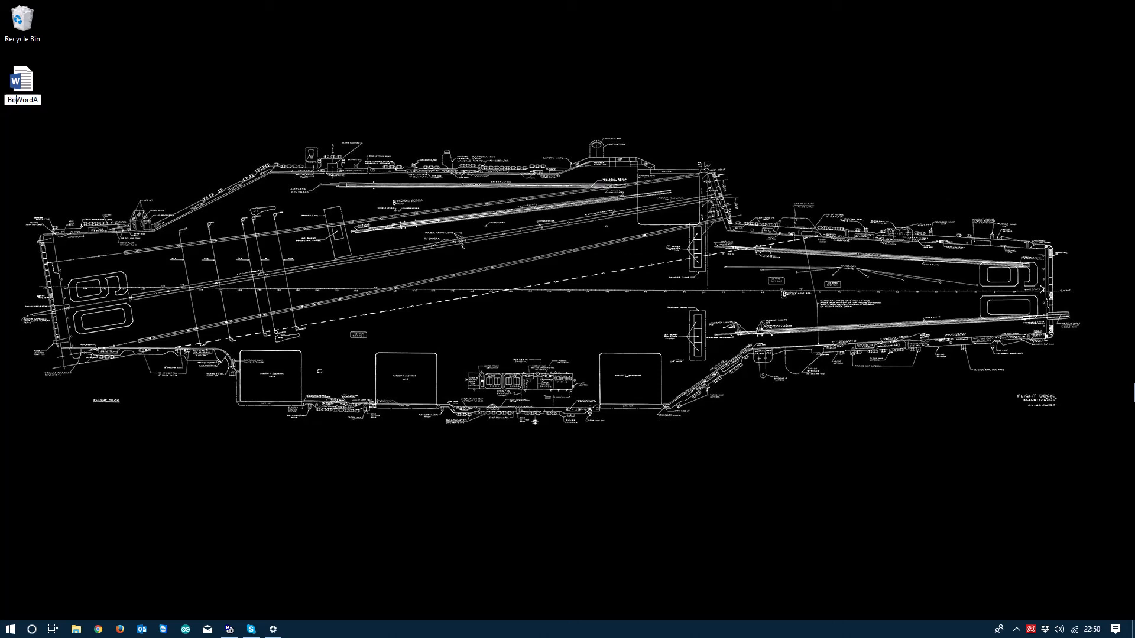
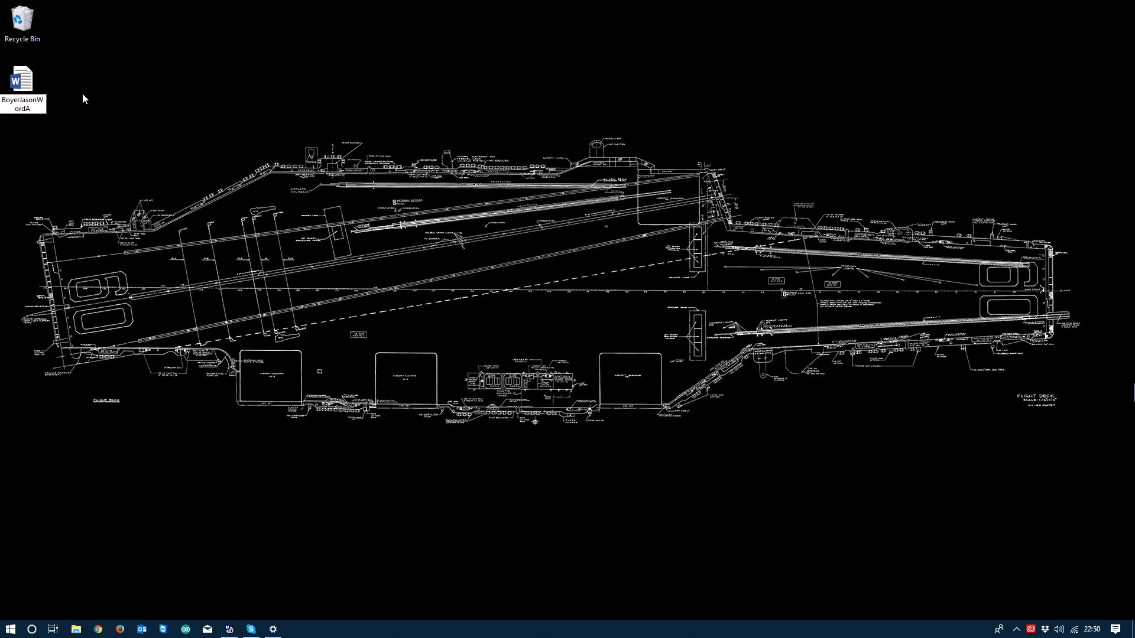
{"action": "key", "text": "Return"}
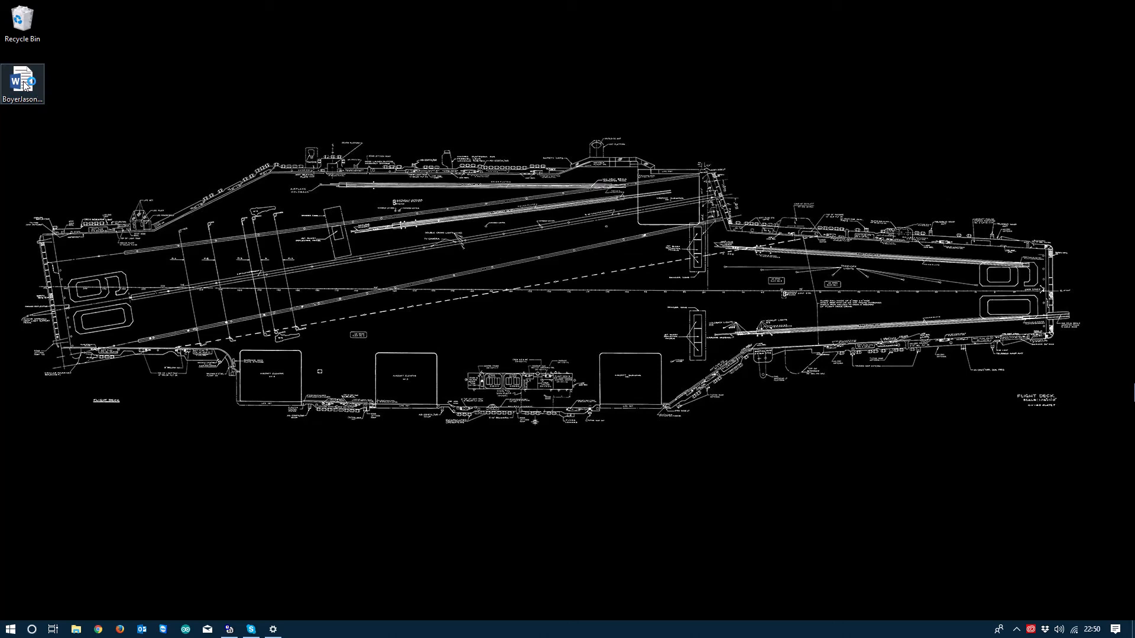
Step: Open the renamed worksheet in Word and enable editing from Protected View
{"action": "double_click", "coordinate": [25, 85]}
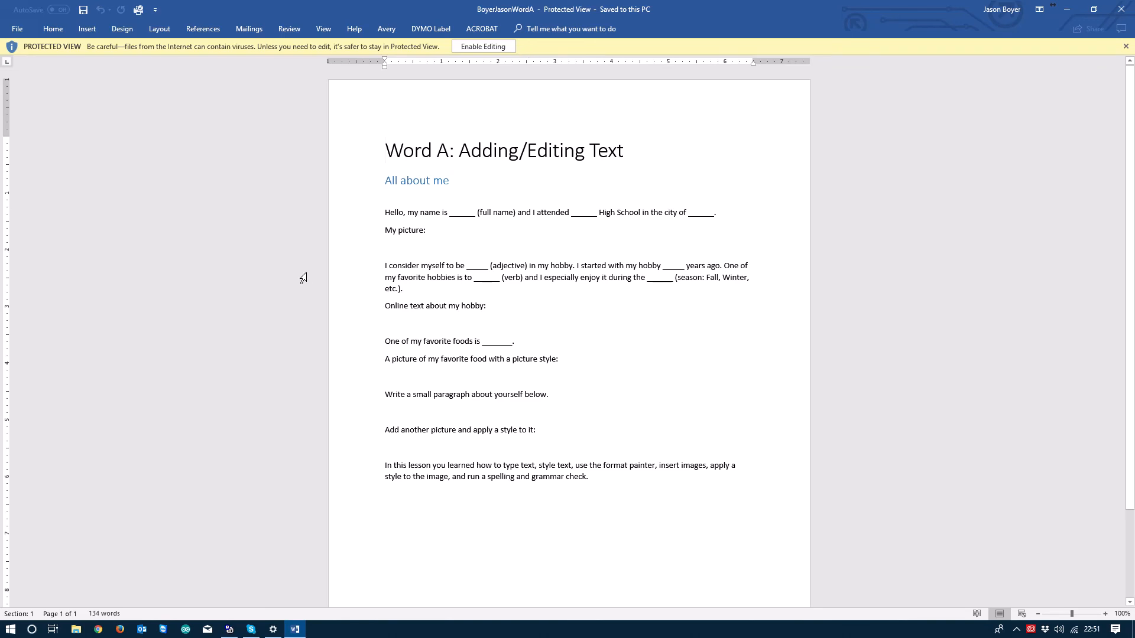
{"action": "left_click", "coordinate": [471, 47]}
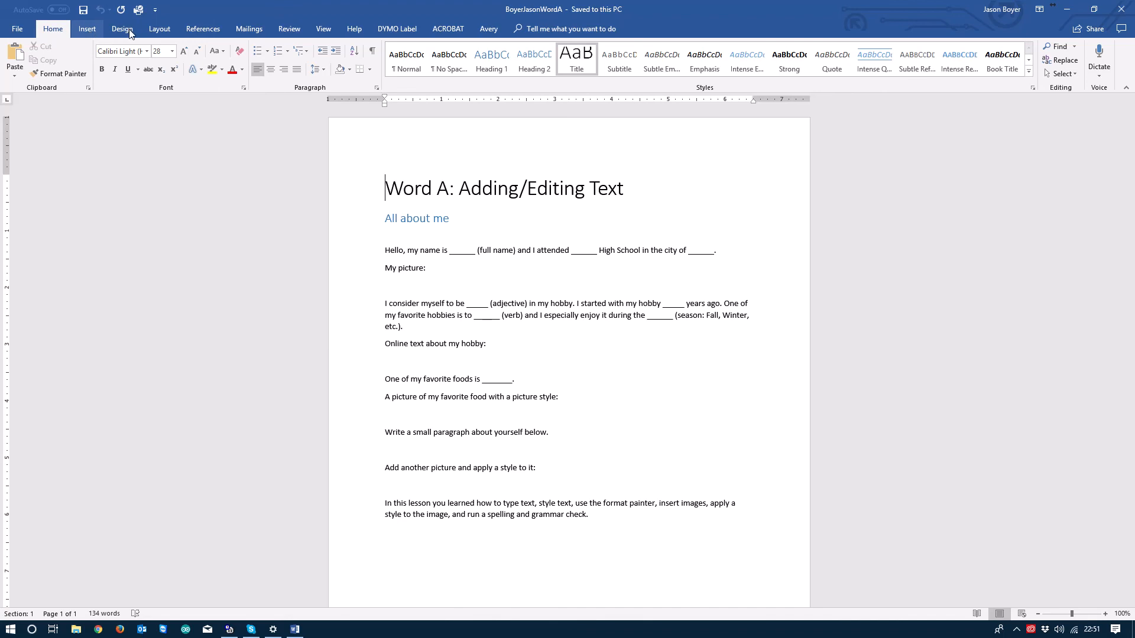
{"action": "scroll", "coordinate": [130, 34], "scroll_direction": "down", "scroll_amount": 1}
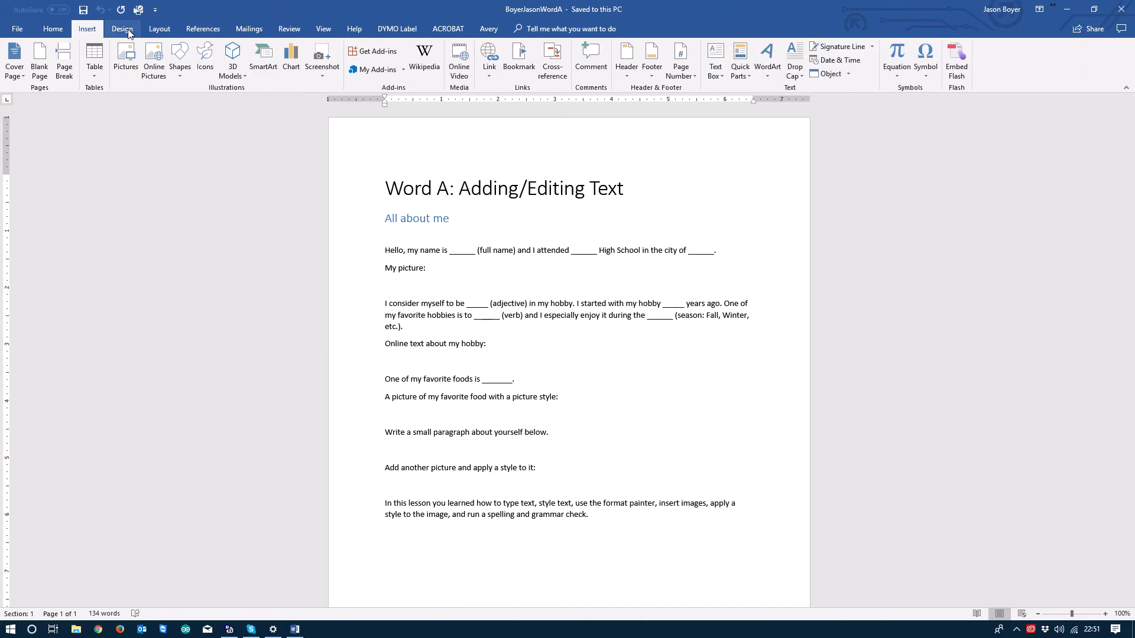
{"action": "left_click", "coordinate": [129, 30]}
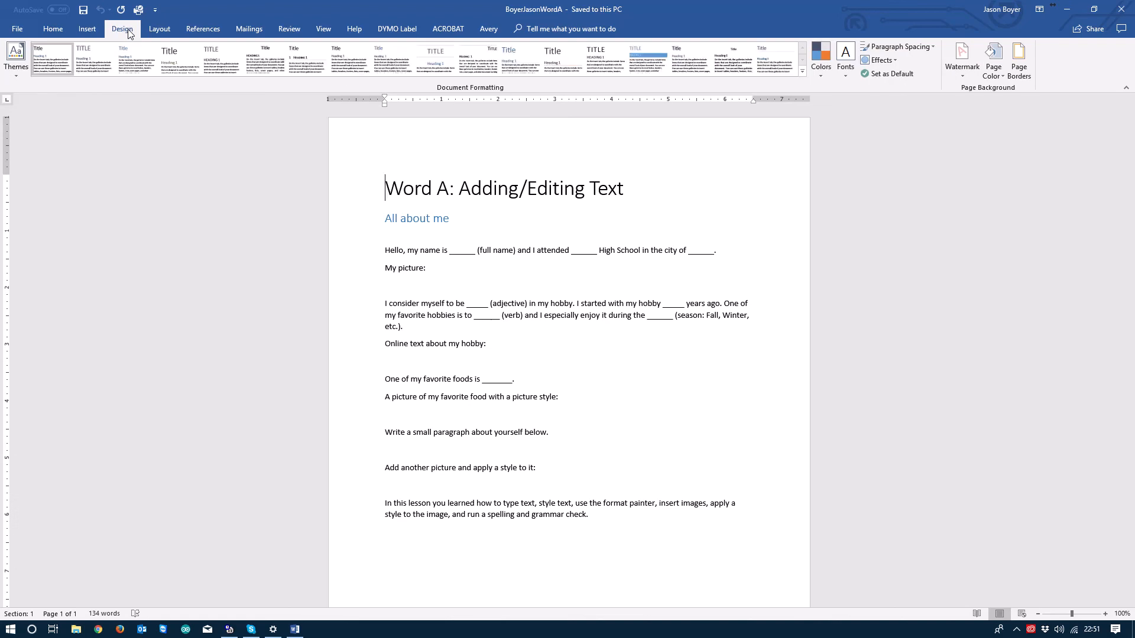
{"action": "left_click", "coordinate": [157, 29]}
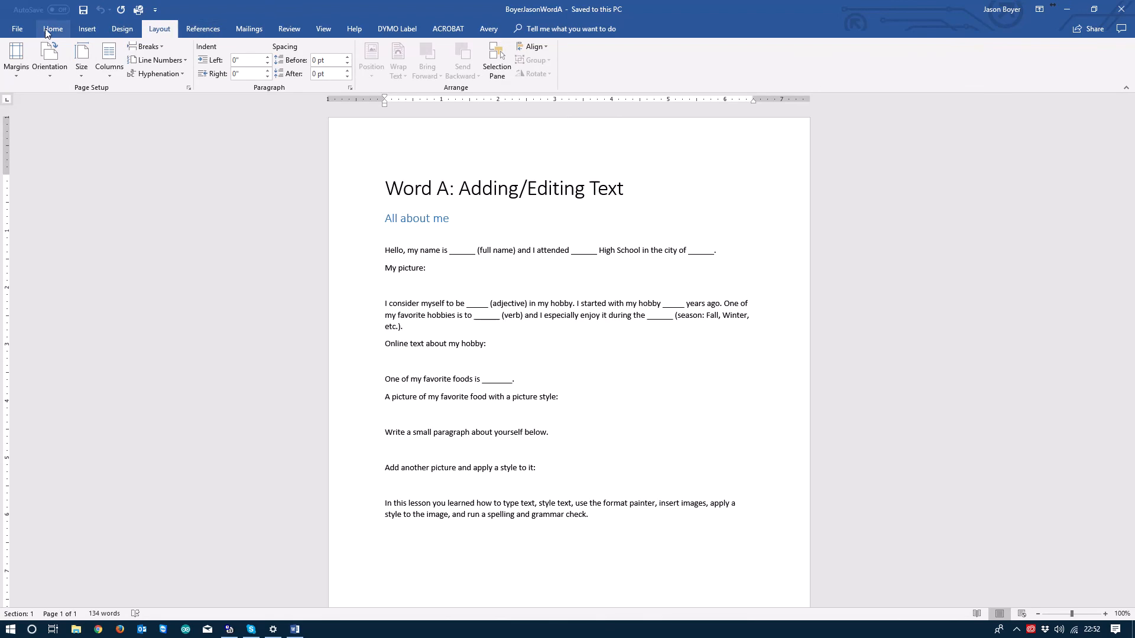
{"action": "left_click", "coordinate": [28, 32]}
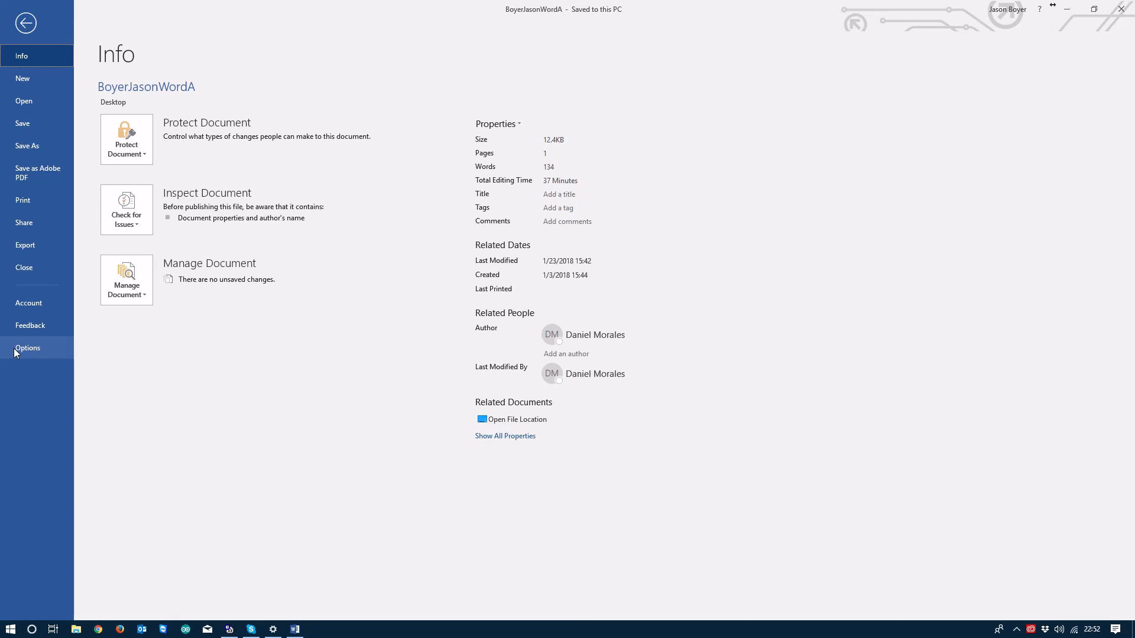
{"action": "left_click", "coordinate": [24, 22]}
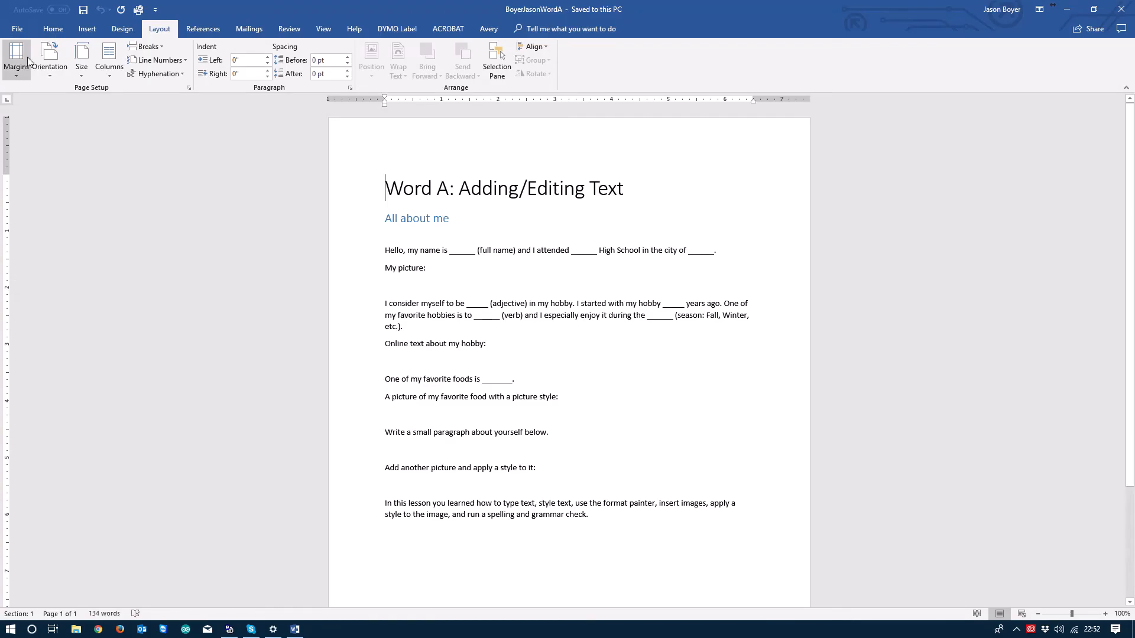
{"action": "left_click", "coordinate": [50, 31]}
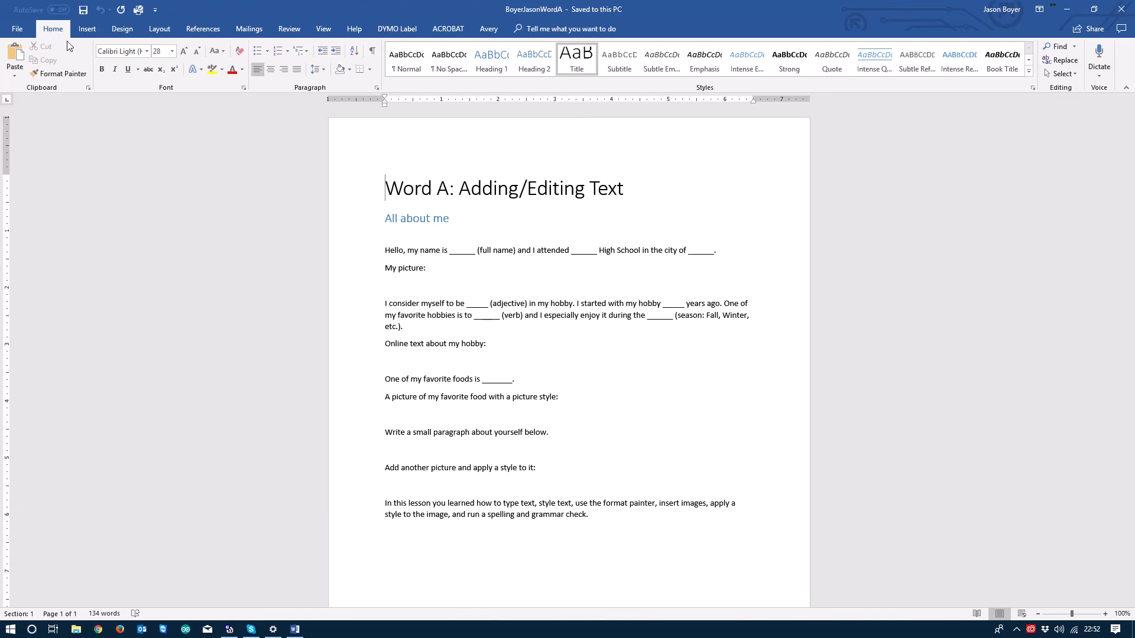
Step: Turn on Show/Hide ¶ to display paragraph marks and scroll through the worksheet
{"action": "left_click", "coordinate": [372, 52]}
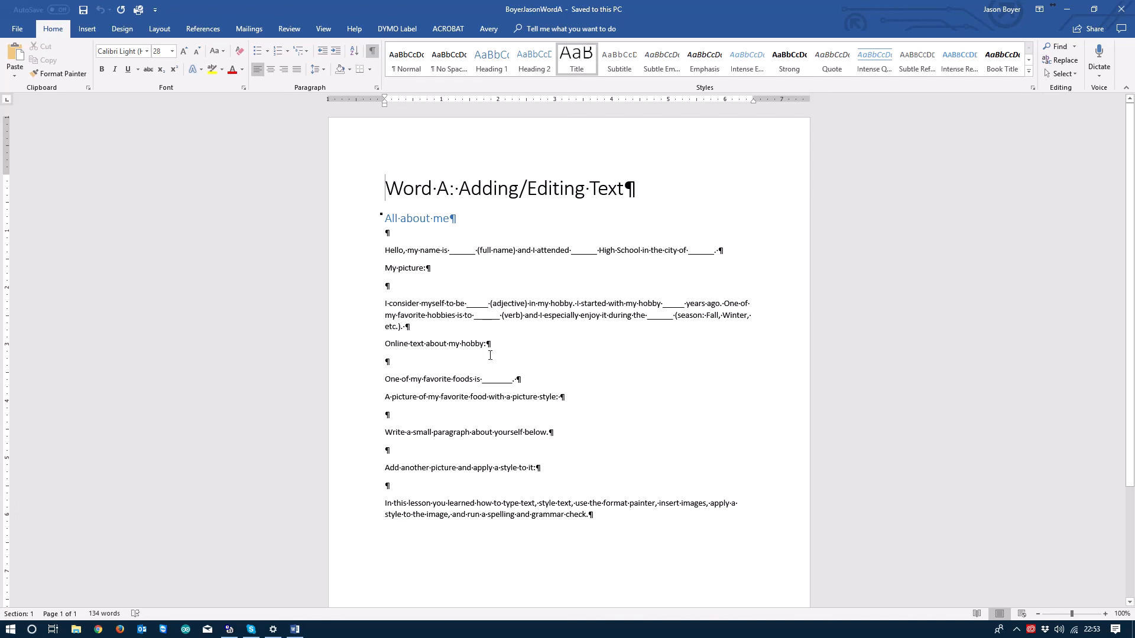
{"action": "scroll", "coordinate": [473, 354], "scroll_direction": "down", "scroll_amount": 1}
{"action": "left_click_drag", "start_coordinate": [449, 318], "coordinate": [445, 317]}
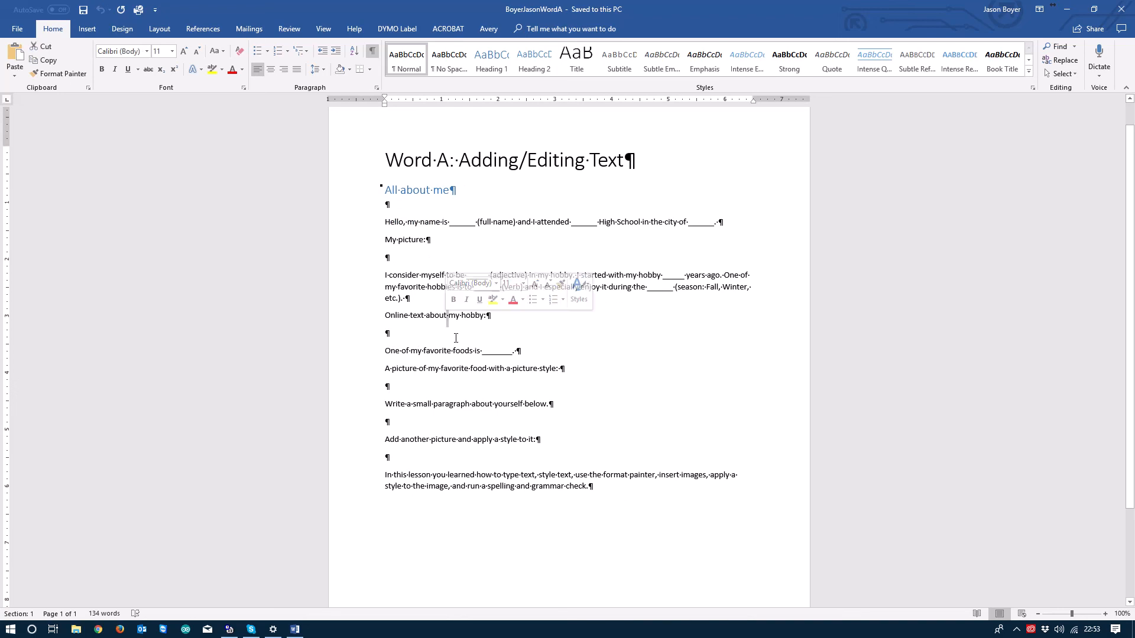
{"action": "scroll", "coordinate": [595, 456], "scroll_direction": "down", "scroll_amount": 4}
{"action": "scroll", "coordinate": [694, 532], "scroll_direction": "up", "scroll_amount": 5}
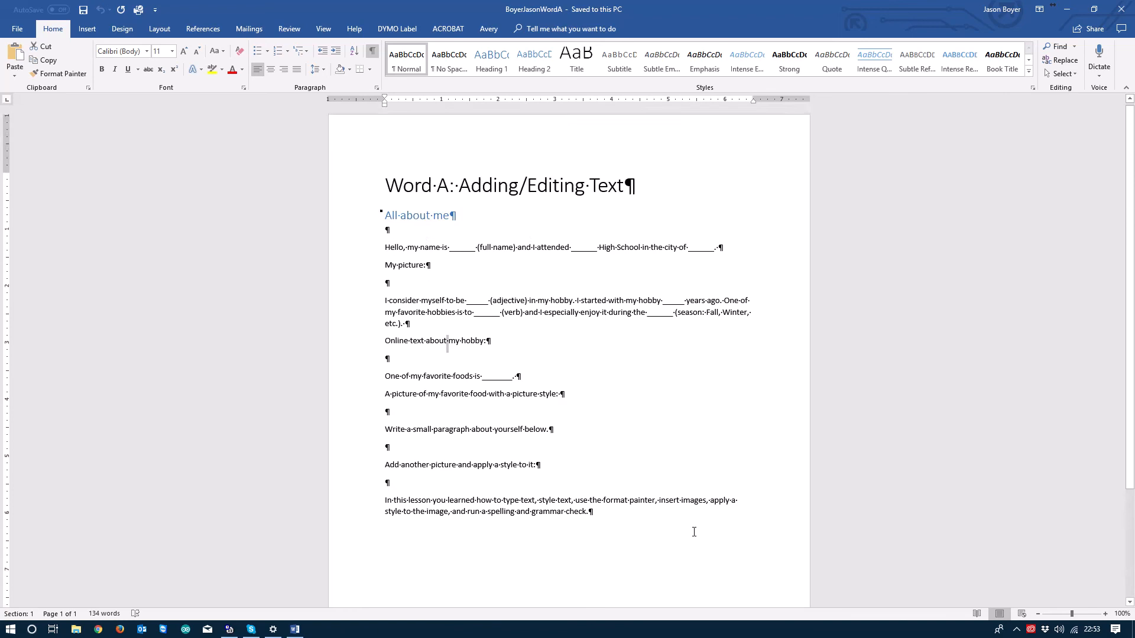
{"action": "scroll", "coordinate": [694, 532], "scroll_direction": "down", "scroll_amount": 5}
{"action": "scroll", "coordinate": [694, 532], "scroll_direction": "up", "scroll_amount": 1}
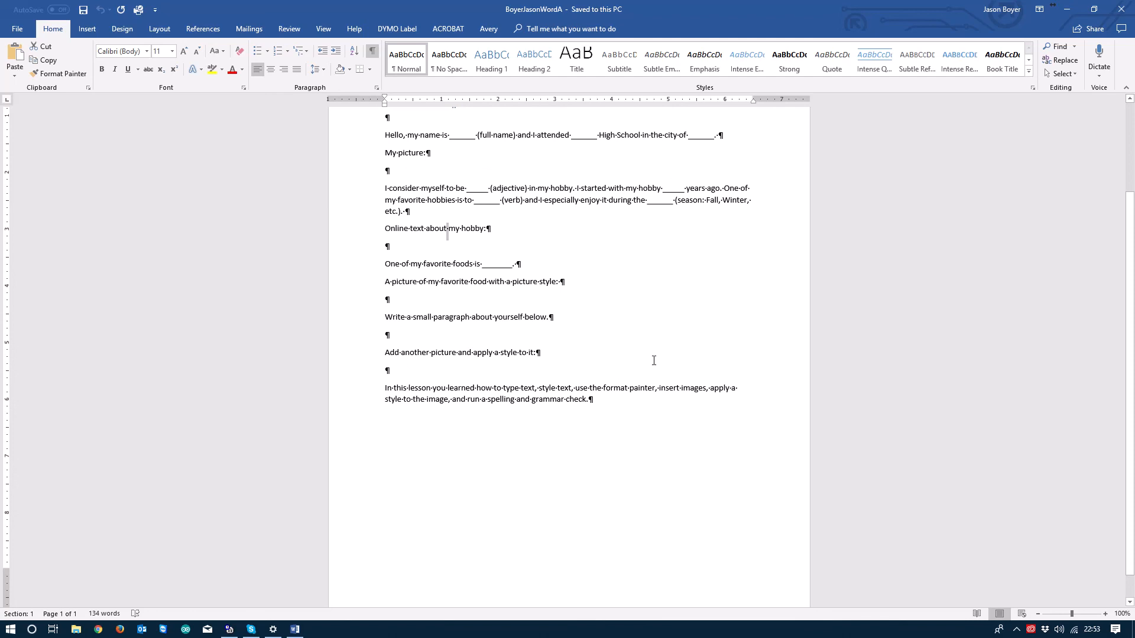
{"action": "scroll", "coordinate": [650, 355], "scroll_direction": "up", "scroll_amount": 4}
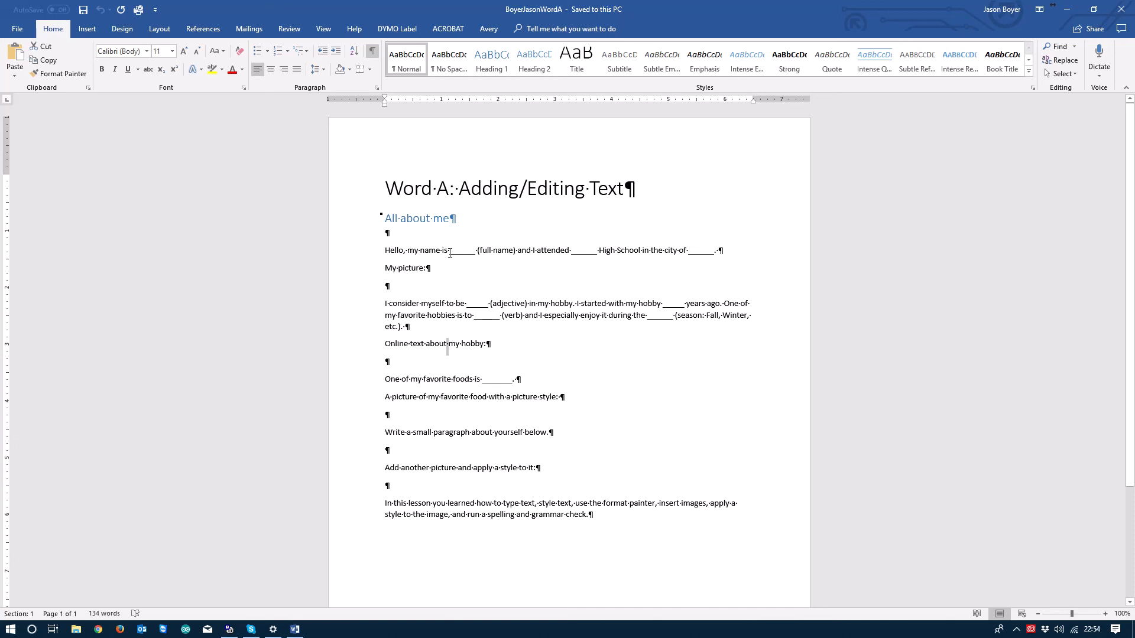
Step: Type the student's full name over the blank before (full name), then select it
{"action": "left_click_drag", "start_coordinate": [450, 253], "coordinate": [477, 254]}
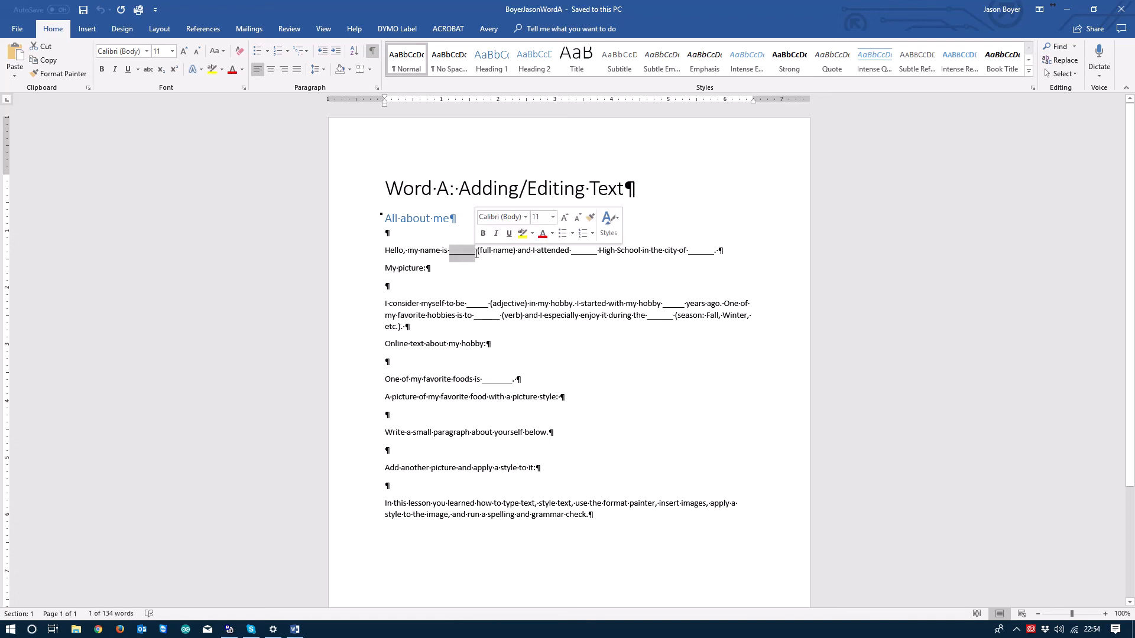
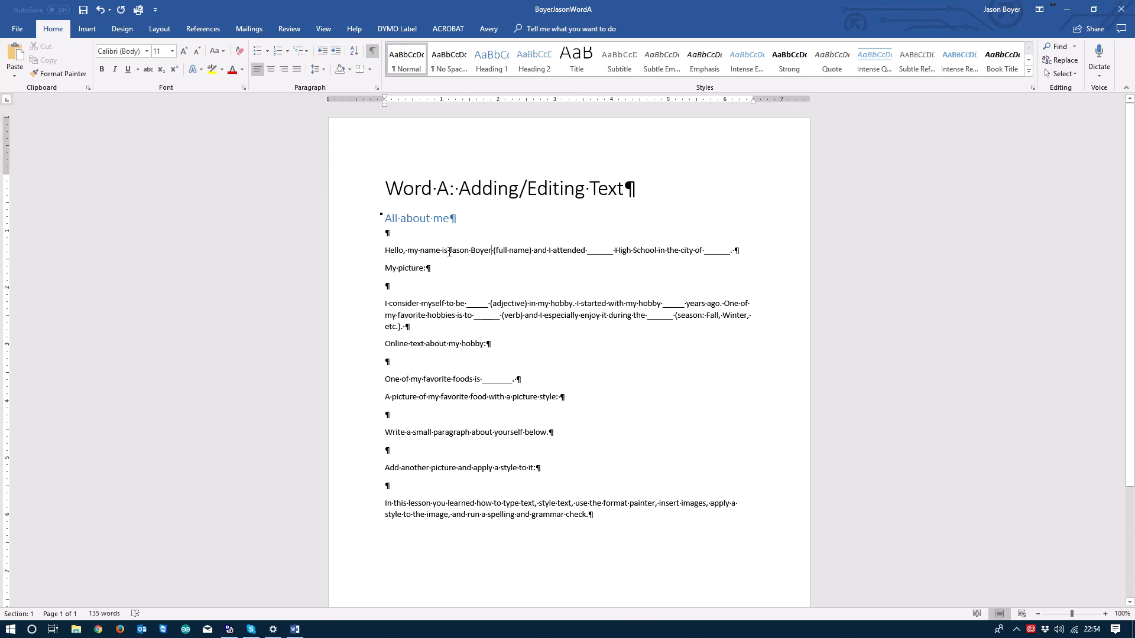
{"action": "mouse_move", "coordinate": [449, 253]}
{"action": "left_mouse_down"}
{"action": "mouse_move", "coordinate": [493, 251]}
{"action": "mouse_move", "coordinate": [467, 248]}
{"action": "left_mouse_up"}
{"action": "left_click", "coordinate": [480, 250]}
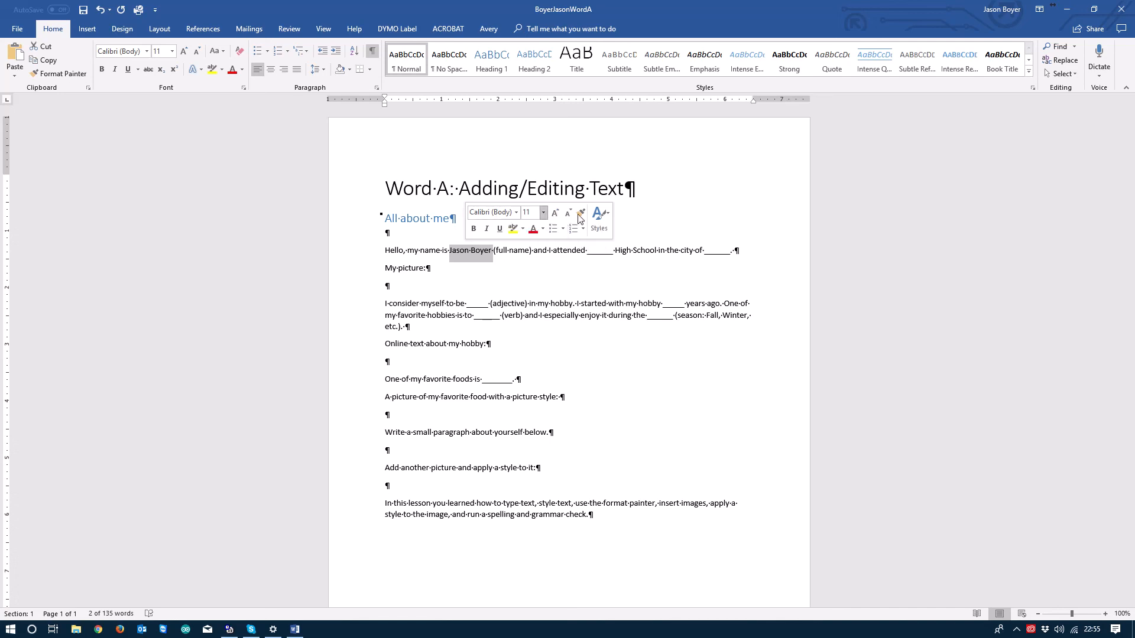
Step: Underline and bold the selected full name and grow it to 16 pt
{"action": "left_click", "coordinate": [607, 217]}
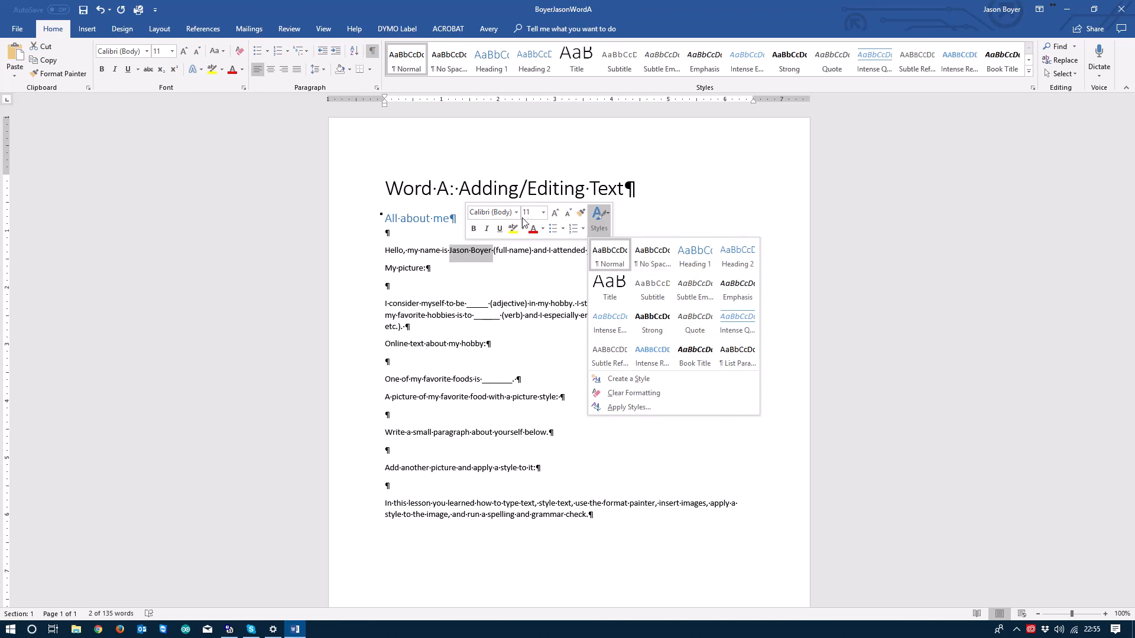
{"action": "left_click", "coordinate": [554, 211]}
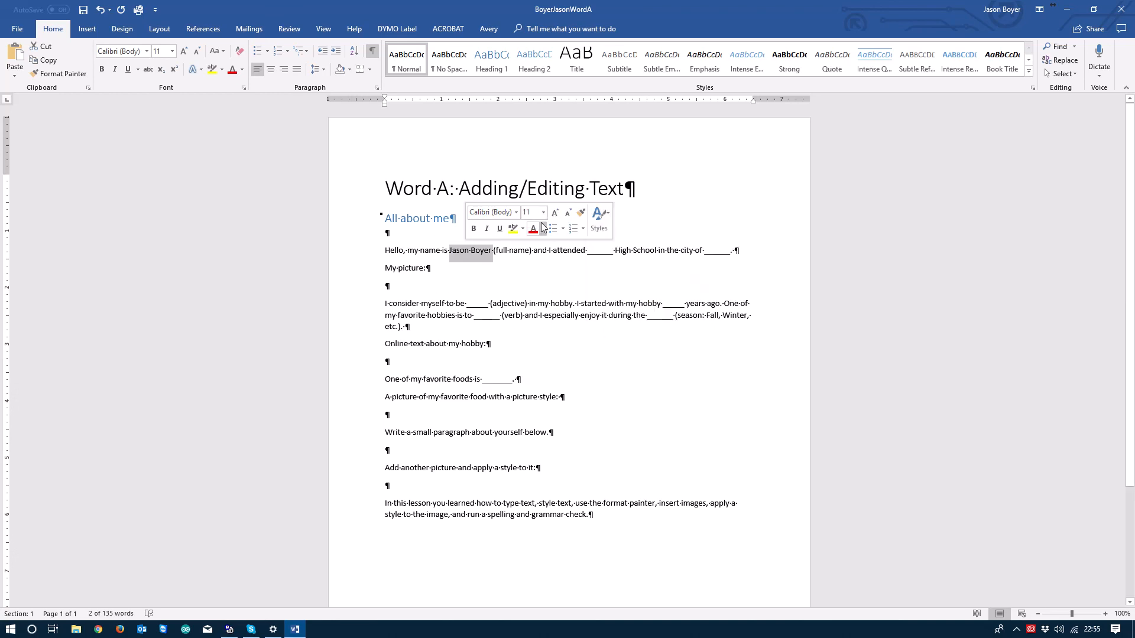
{"action": "left_click", "coordinate": [500, 229]}
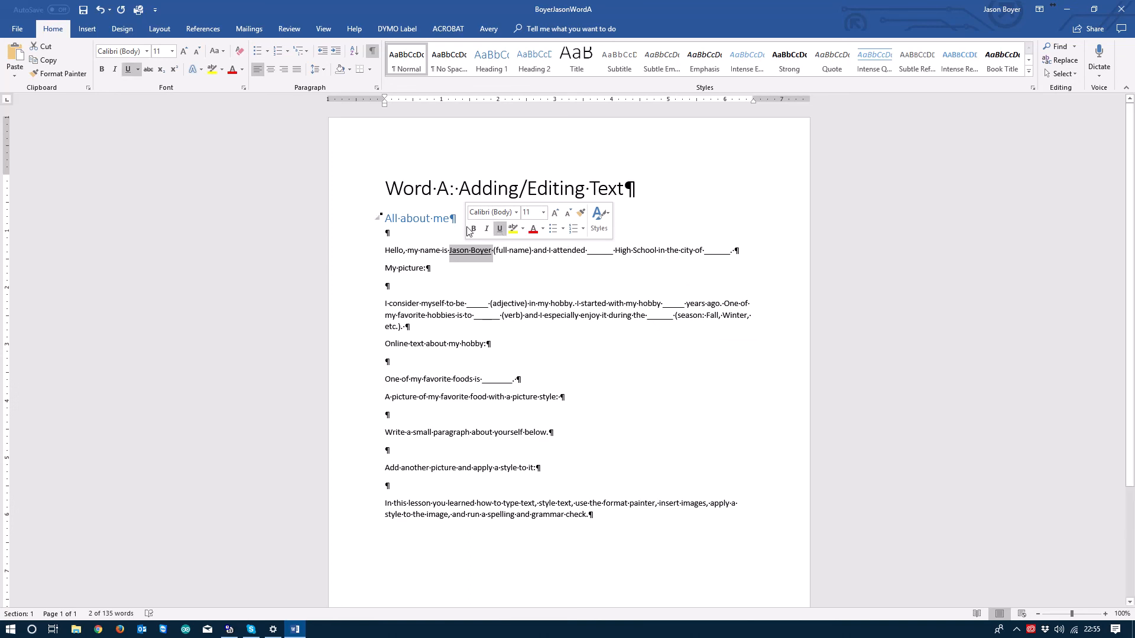
{"action": "left_click", "coordinate": [473, 229]}
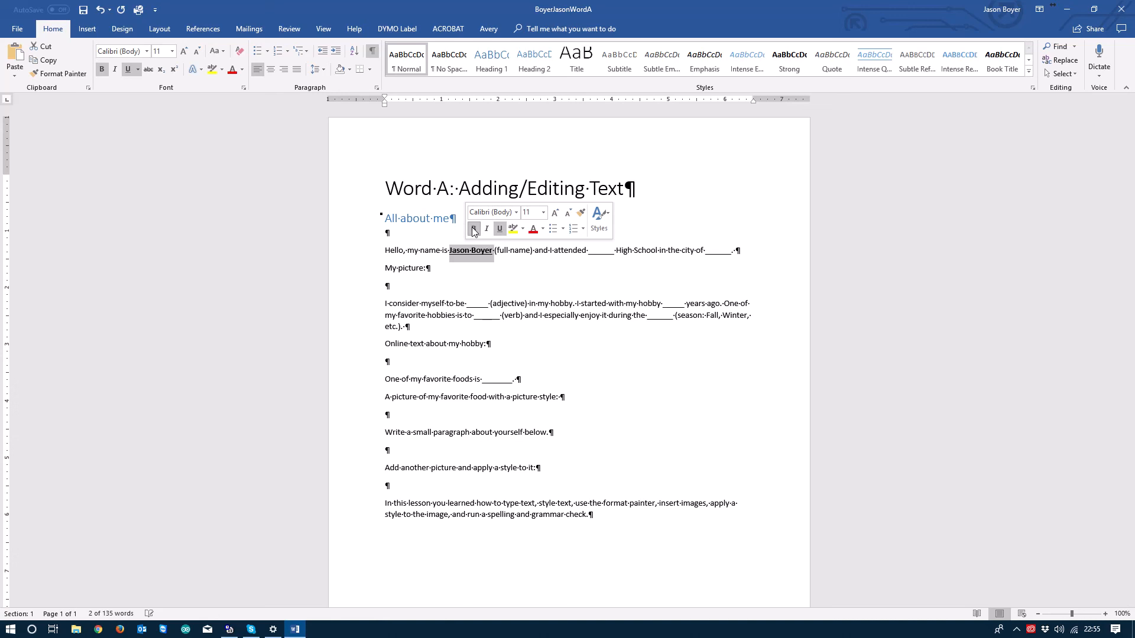
{"action": "left_click", "coordinate": [554, 214]}
{"action": "left_click", "coordinate": [555, 216]}
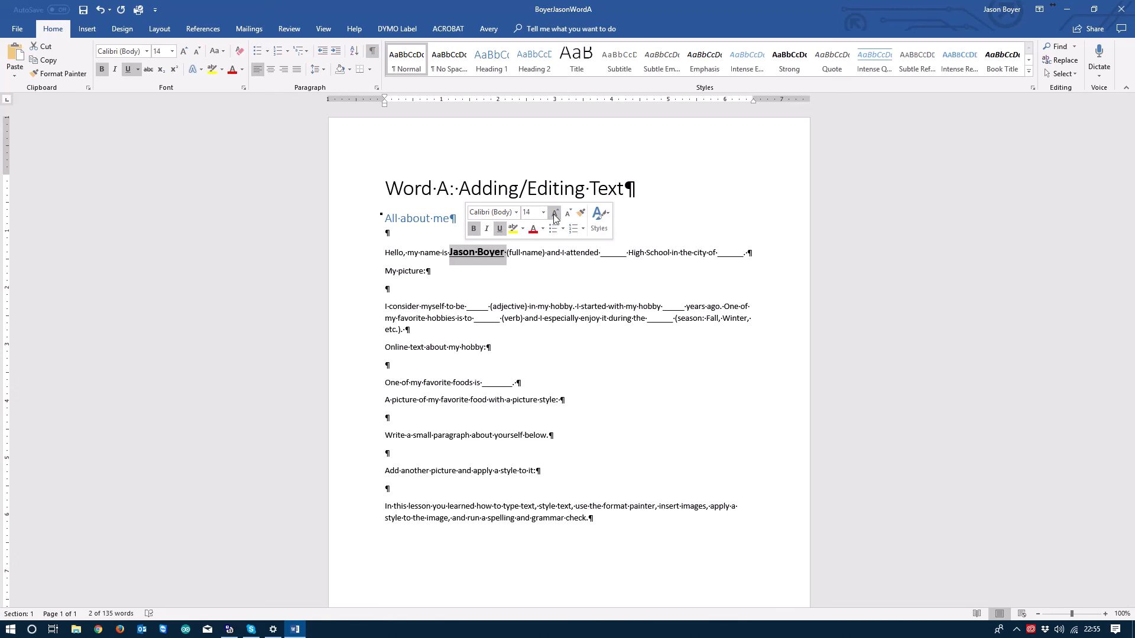
{"action": "left_click", "coordinate": [554, 217]}
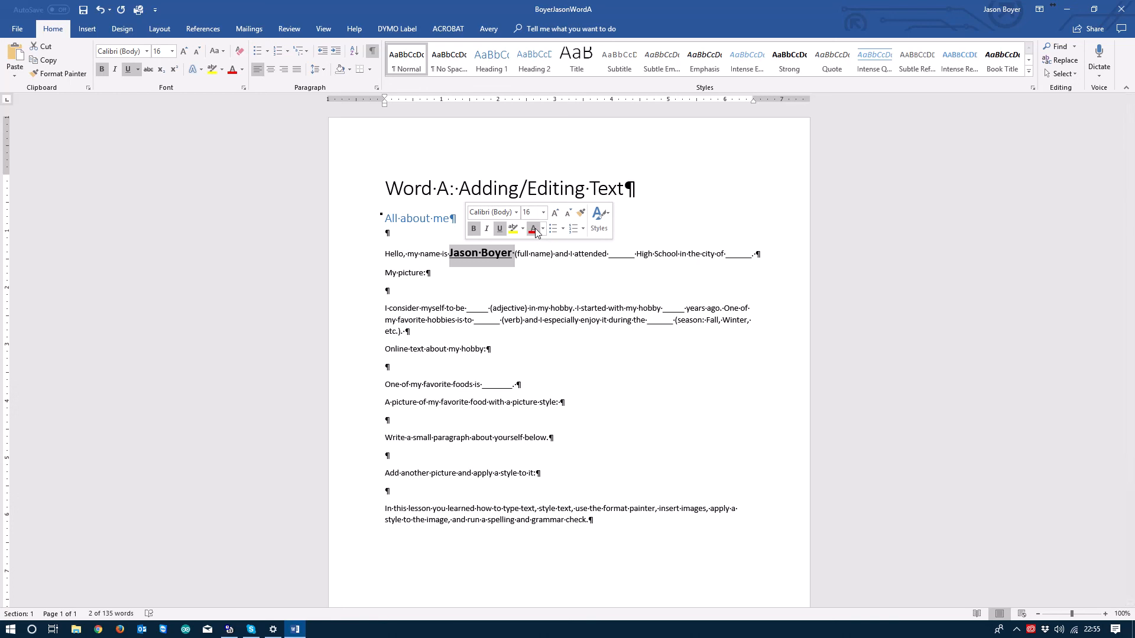
Step: Colour the name gold and deselect it
{"action": "left_click", "coordinate": [543, 230]}
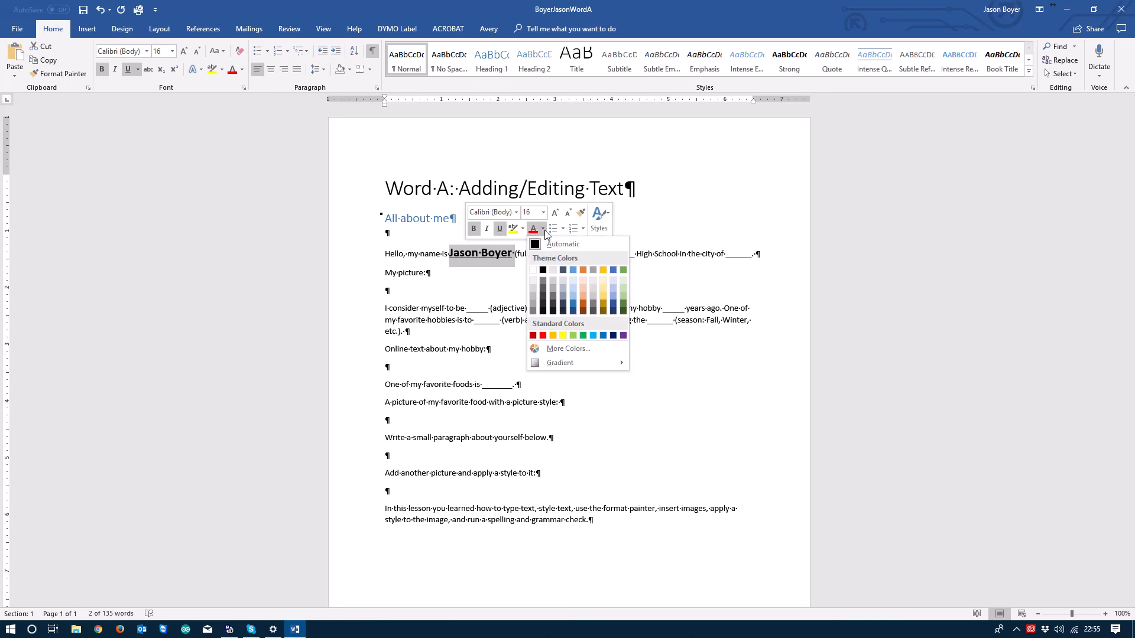
{"action": "left_click", "coordinate": [603, 270]}
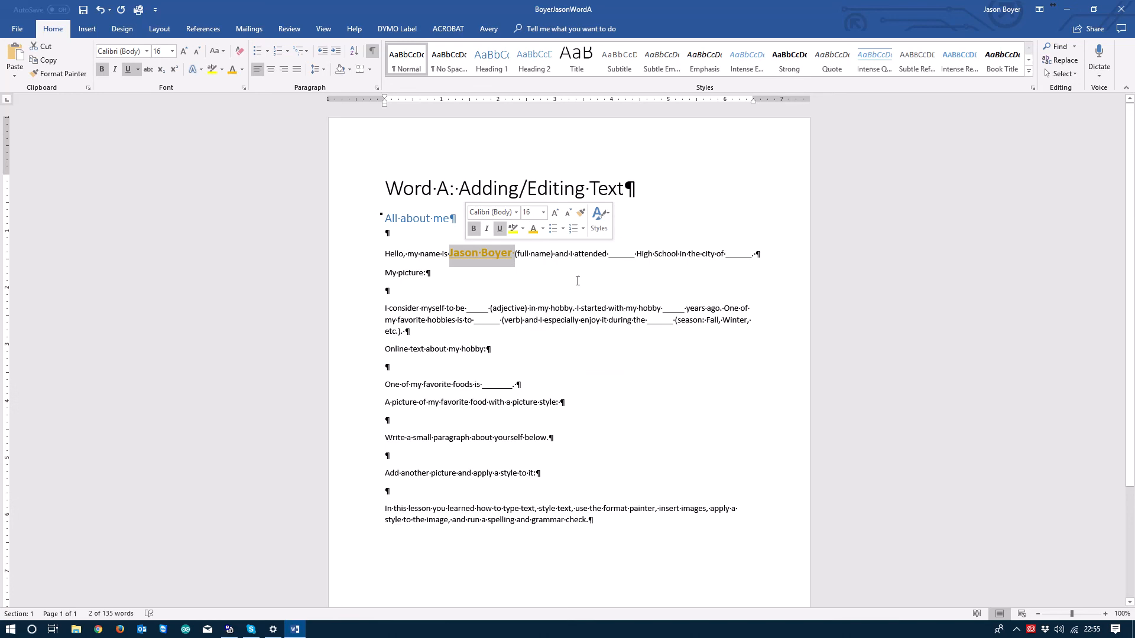
{"action": "left_click", "coordinate": [577, 281]}
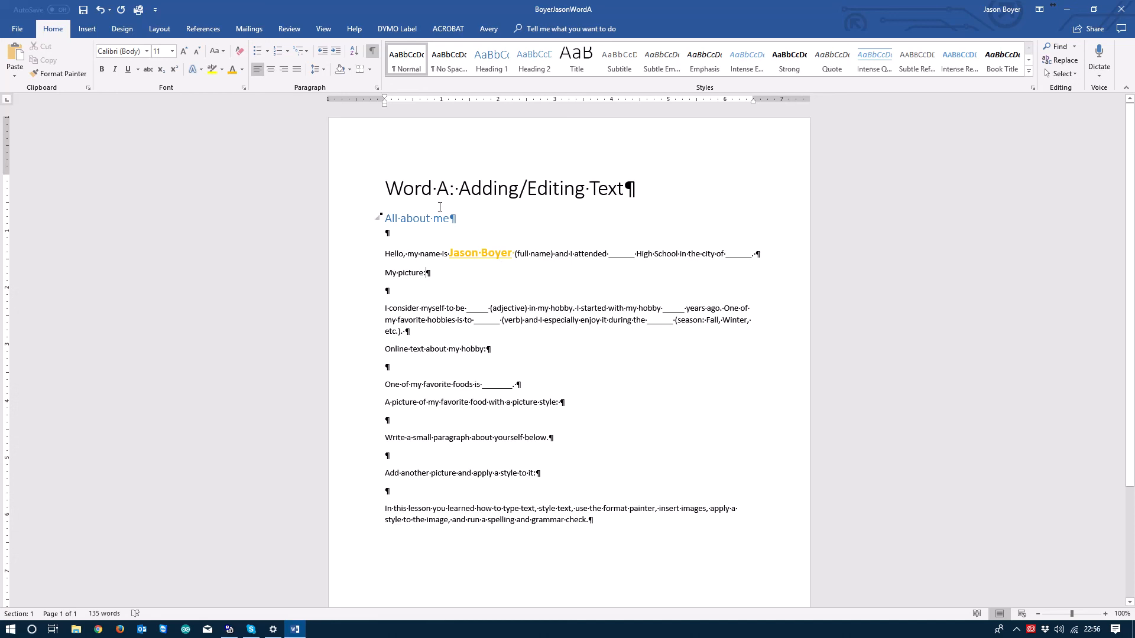
Step: Undo six times, stripping the name's gold fill, three size increases, bold and underline
{"action": "left_click", "coordinate": [99, 10]}
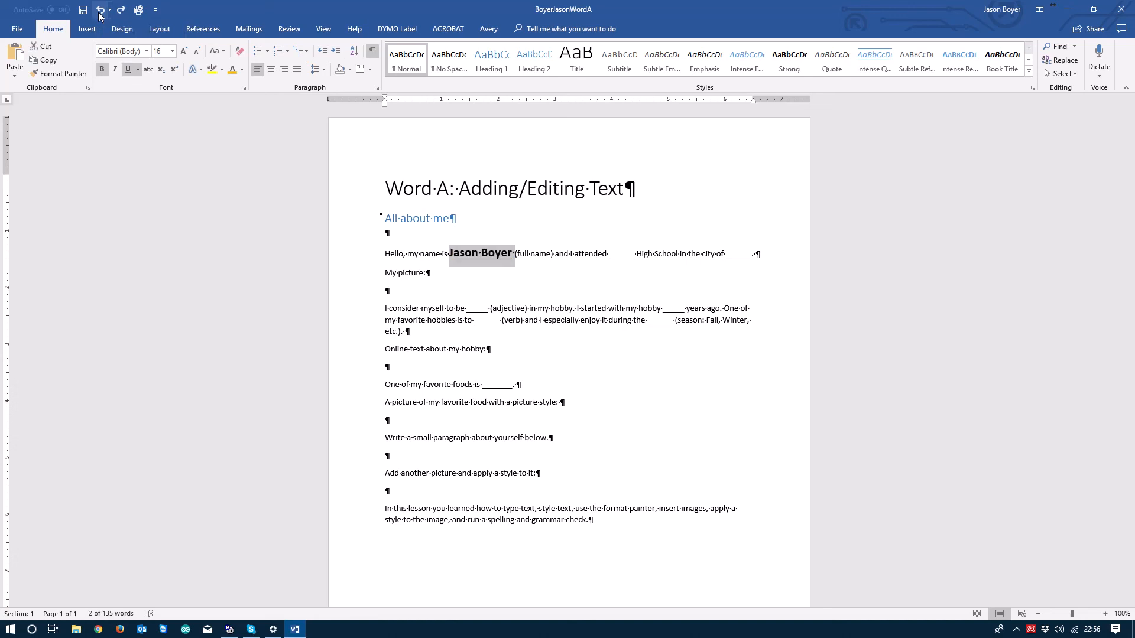
{"action": "left_click", "coordinate": [99, 10]}
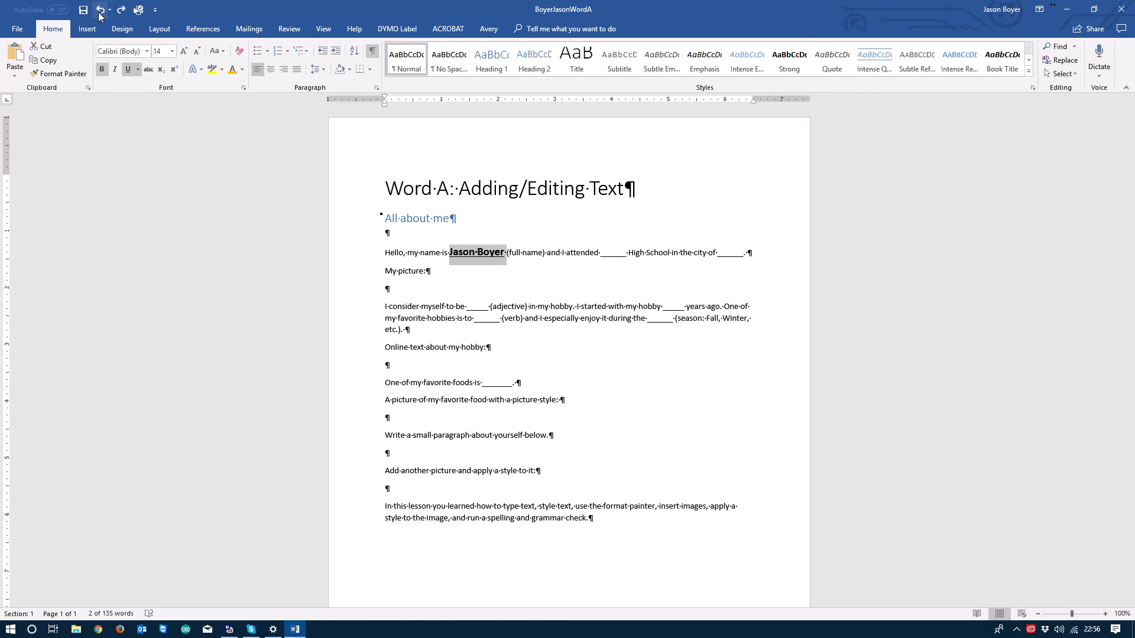
{"action": "left_click", "coordinate": [100, 14]}
{"action": "left_click", "coordinate": [99, 14]}
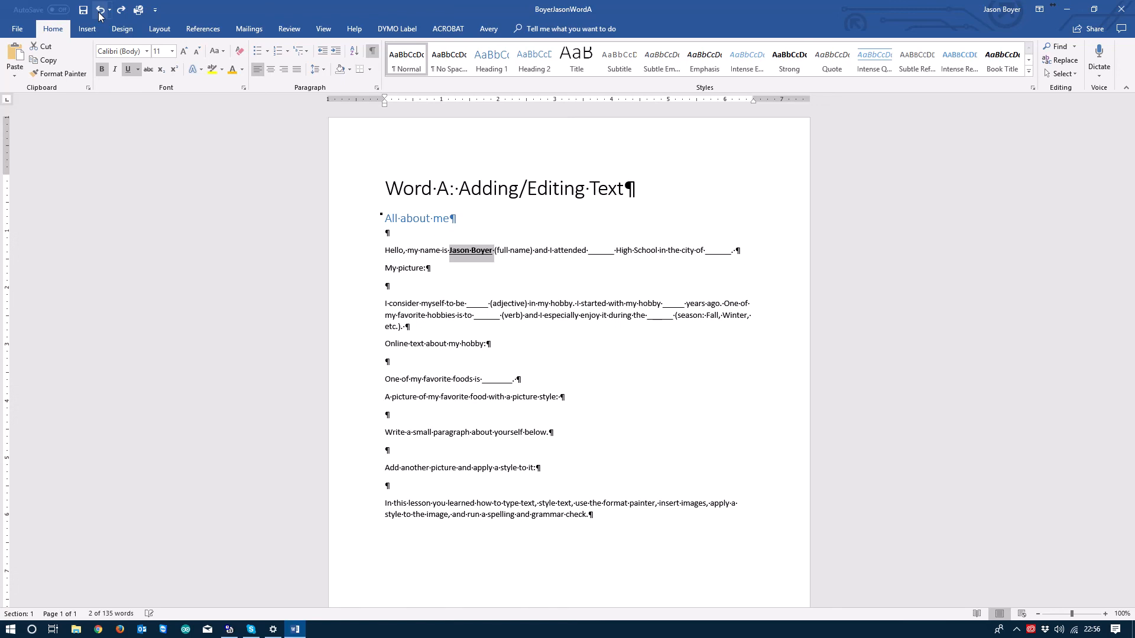
{"action": "left_click", "coordinate": [99, 16]}
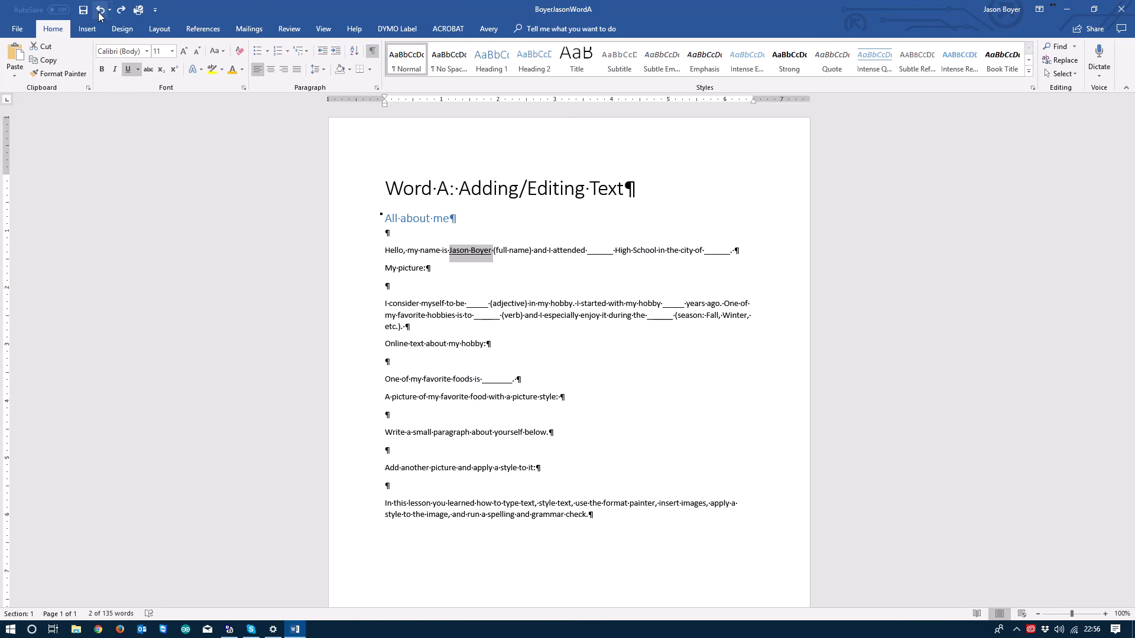
{"action": "left_click", "coordinate": [99, 15]}
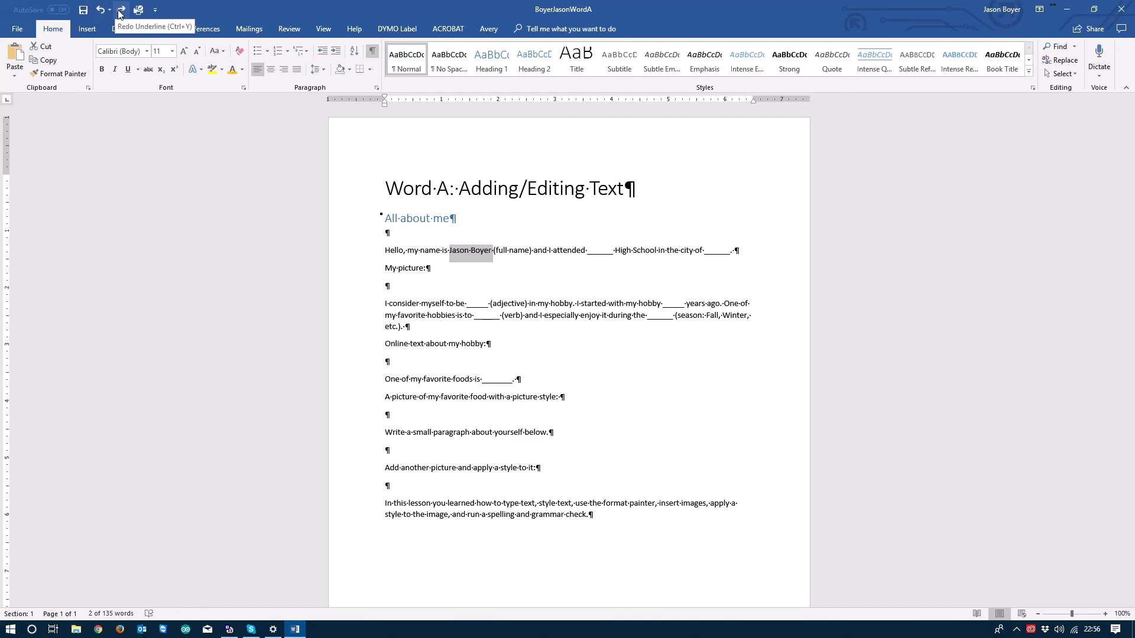
Step: Redo the underline, bold, three size increases and gold colour, then undo the gold
{"action": "left_click", "coordinate": [121, 10]}
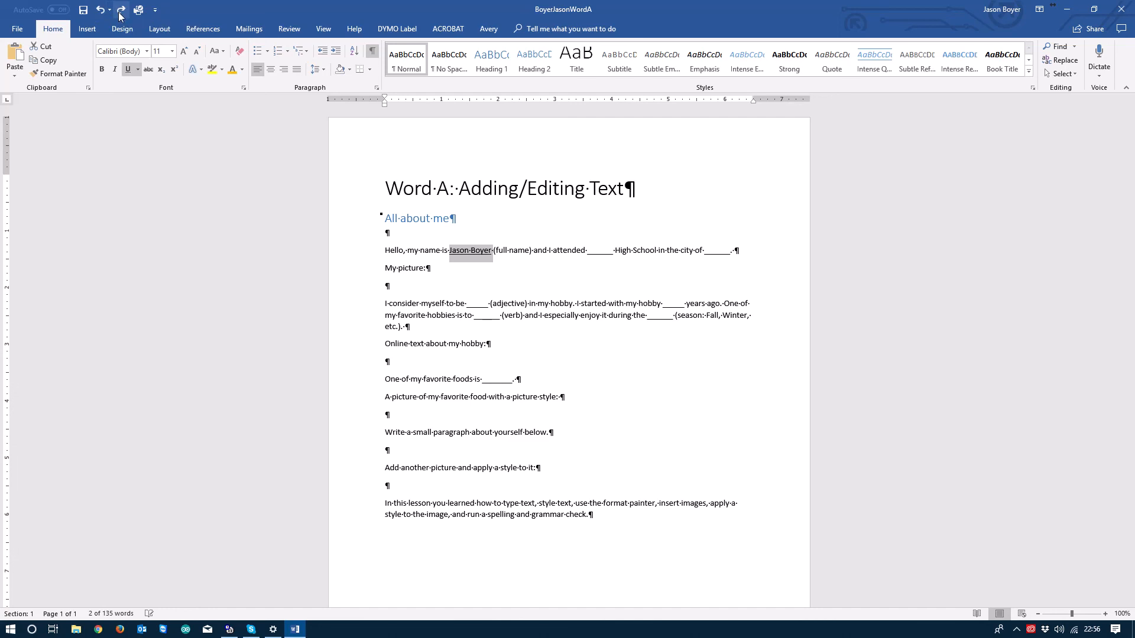
{"action": "left_click", "coordinate": [119, 13]}
{"action": "left_click", "coordinate": [120, 14]}
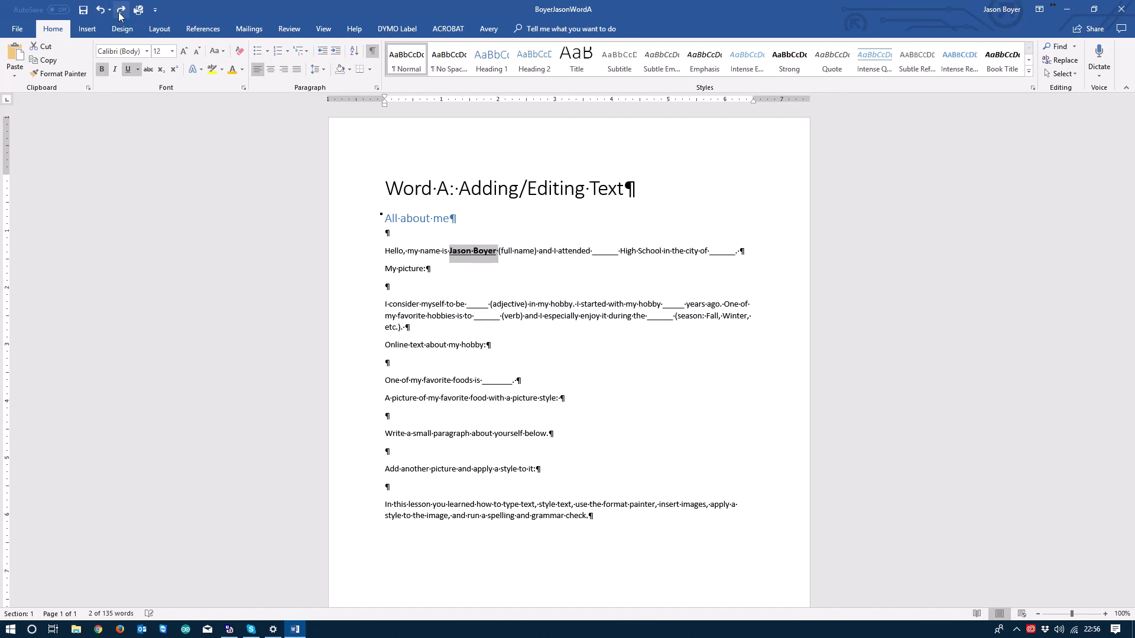
{"action": "left_click", "coordinate": [120, 13]}
{"action": "left_click", "coordinate": [119, 14]}
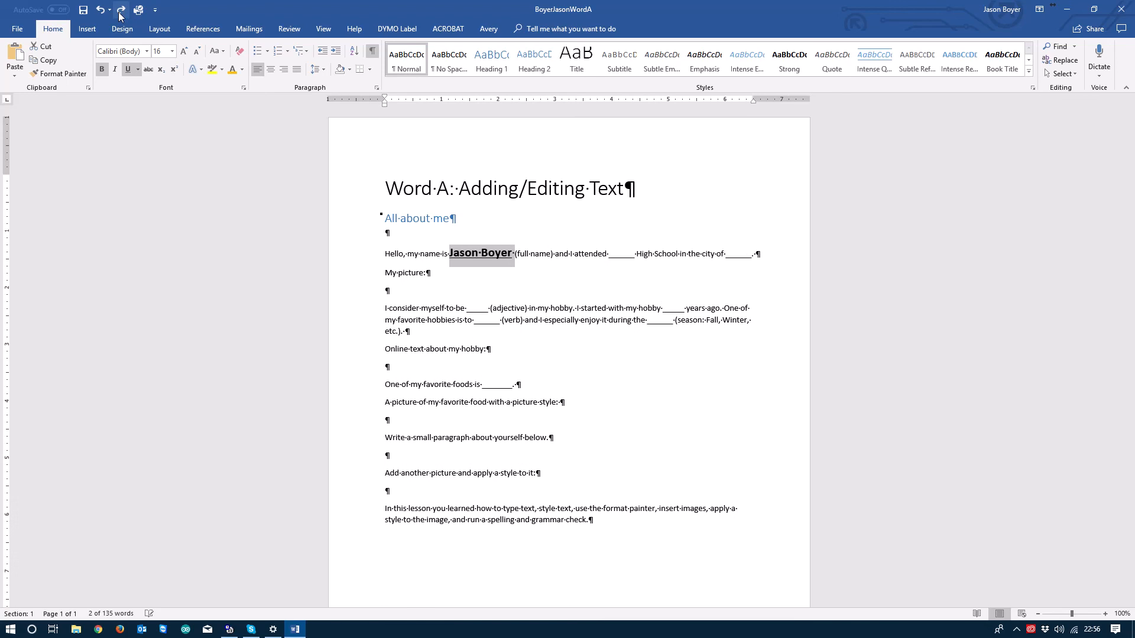
{"action": "left_click", "coordinate": [119, 13]}
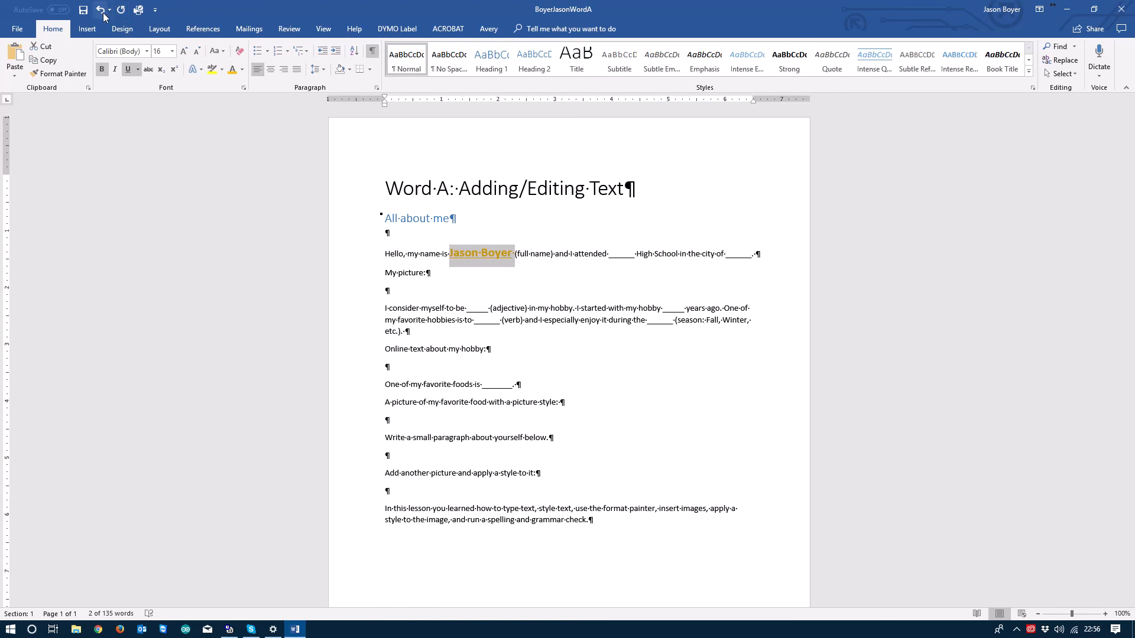
{"action": "left_click", "coordinate": [104, 17]}
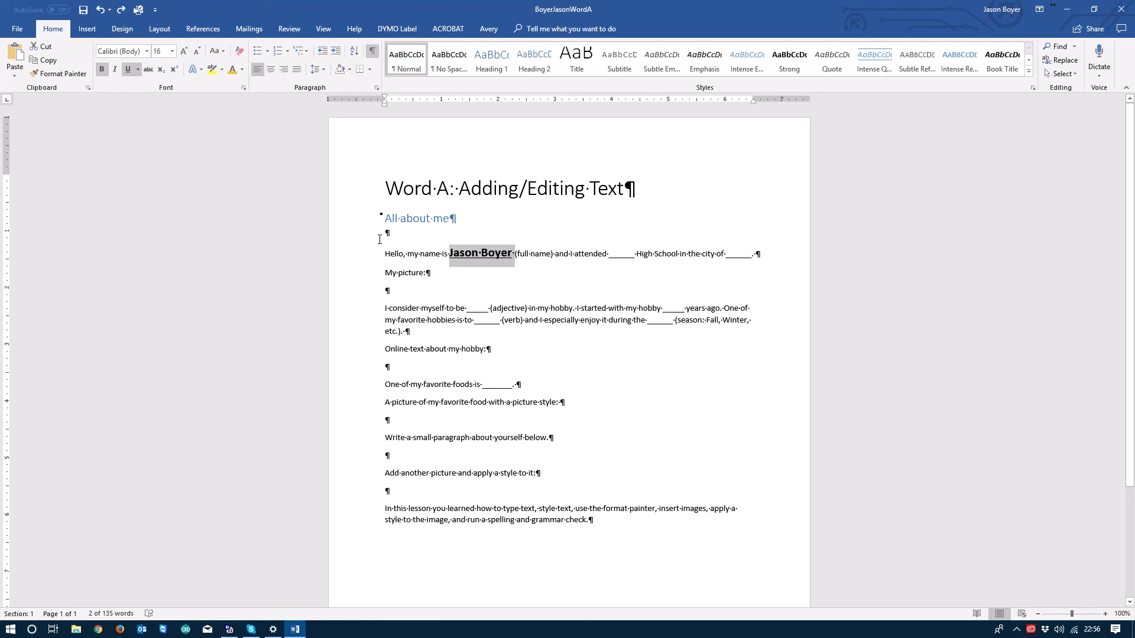
{"action": "key", "text": "ctrl+shift+comma"}
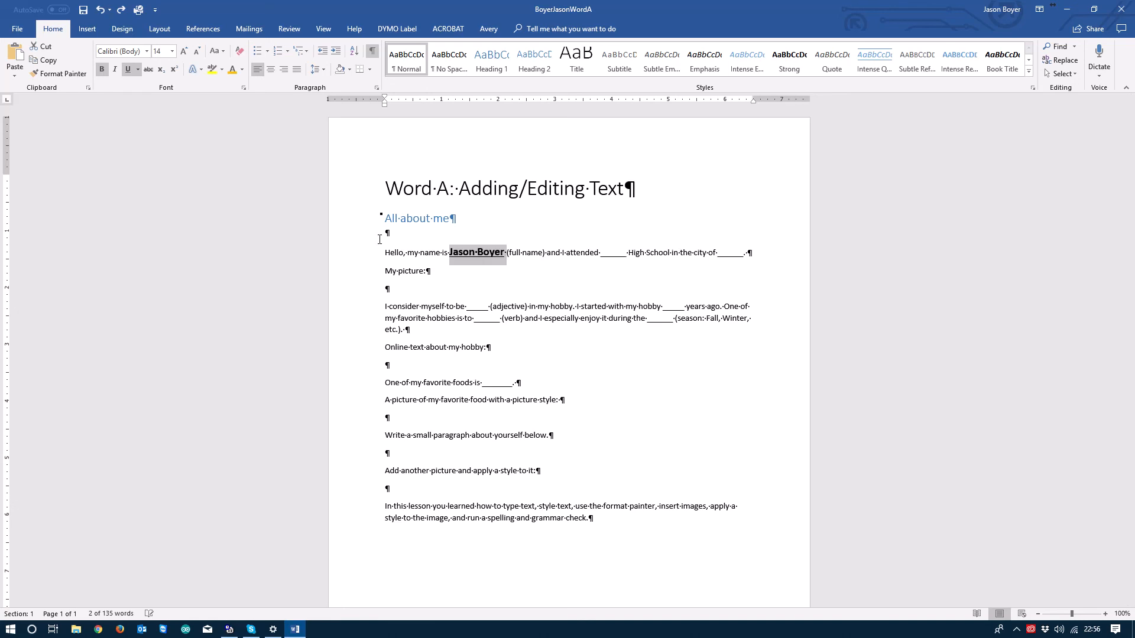
{"action": "key", "text": "ctrl+shift+comma"}
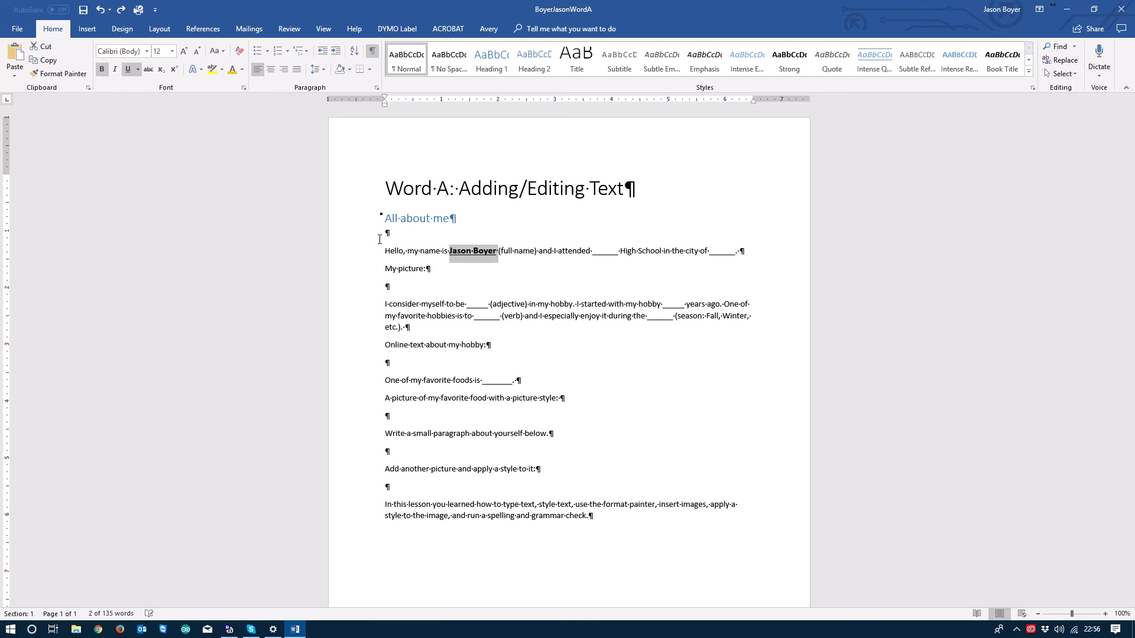
{"action": "key", "text": "ctrl+bracketleft"}
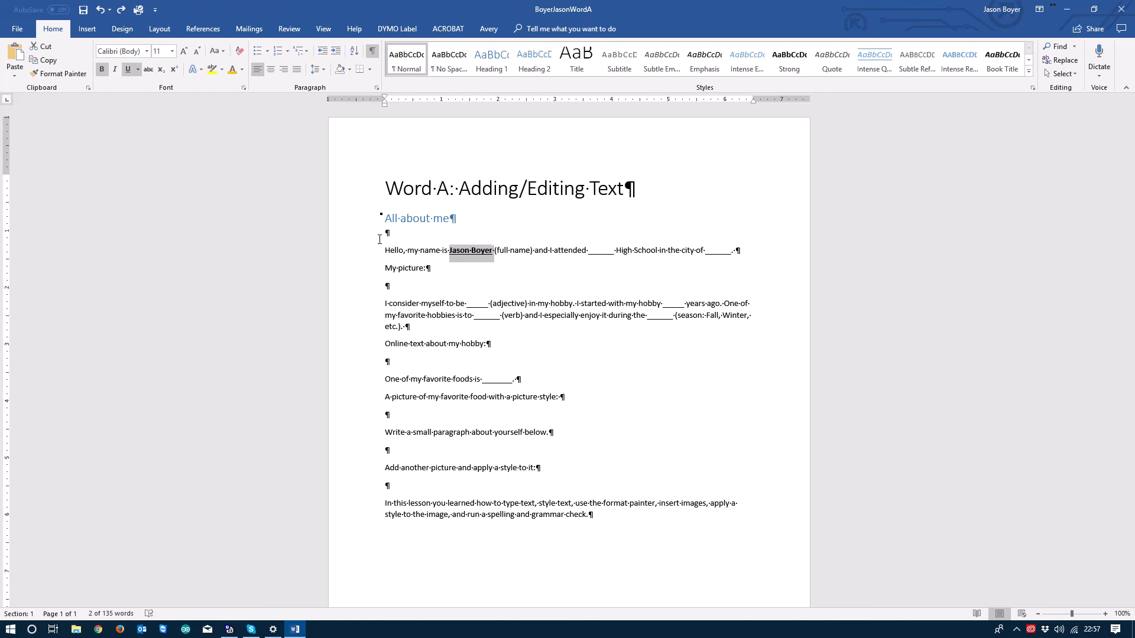
{"action": "key", "text": "ctrl+b"}
{"action": "key", "text": "ctrl+u"}
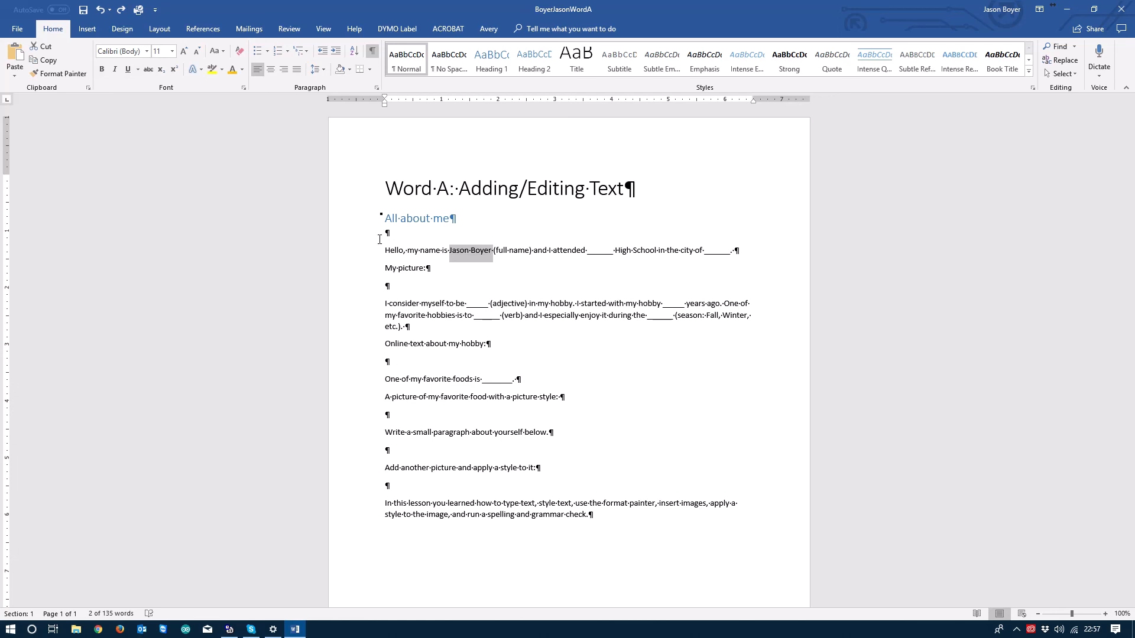
{"action": "key", "text": "ctrl+u"}
{"action": "key", "text": "ctrl+b"}
{"action": "key", "text": "ctrl+shift+period"}
{"action": "key", "text": "ctrl+shift+period"}
{"action": "key", "text": "ctrl+shift+period"}
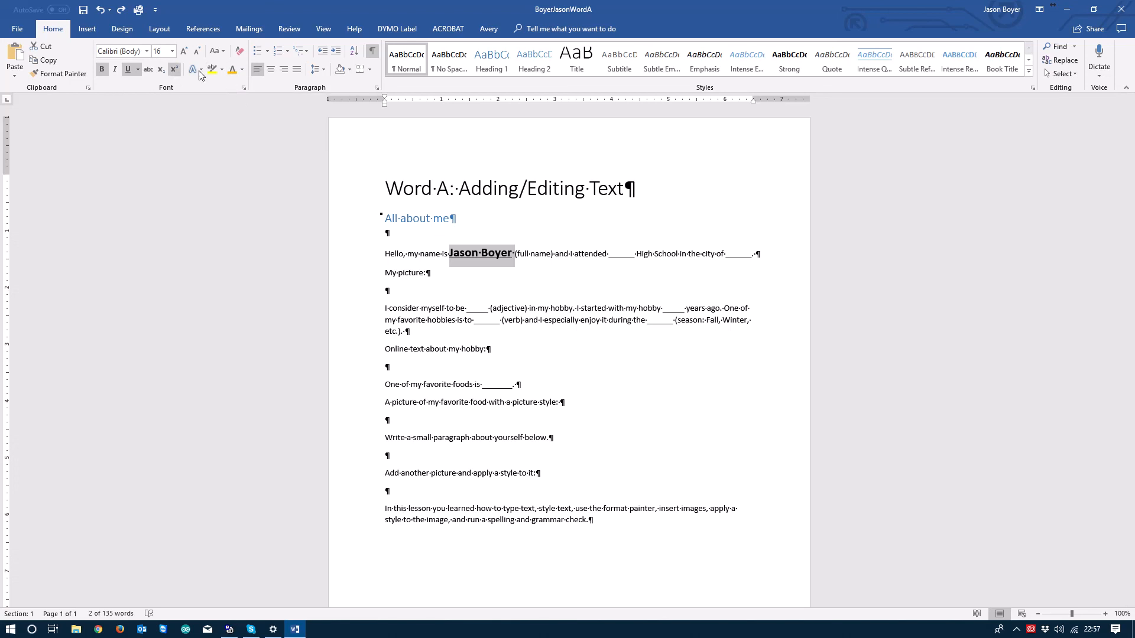
Step: Apply the Orange, Accent 2 font colour to the full name
{"action": "left_click", "coordinate": [240, 71]}
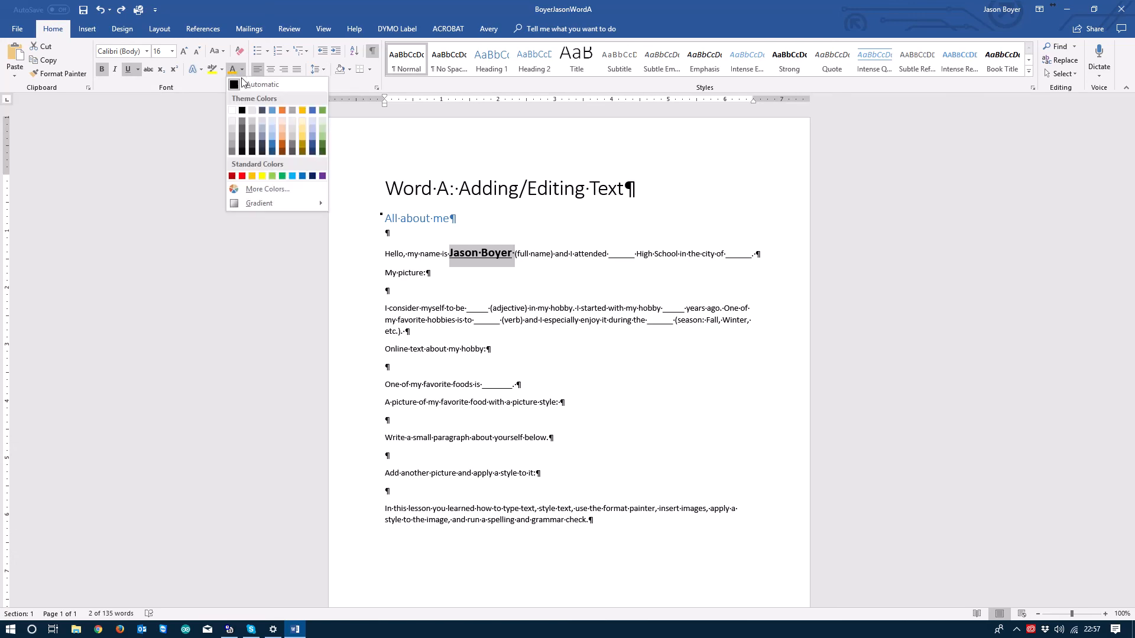
{"action": "left_click", "coordinate": [281, 110]}
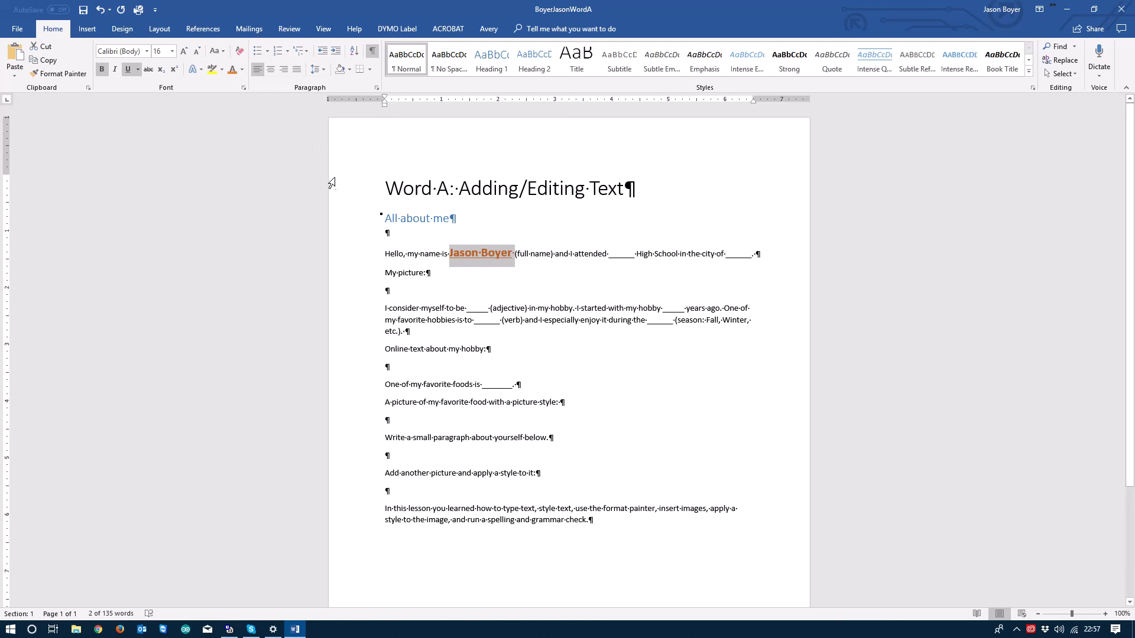
Step: Tick Small caps in the Font dialog and confirm it for the selected name
{"action": "left_click", "coordinate": [242, 90]}
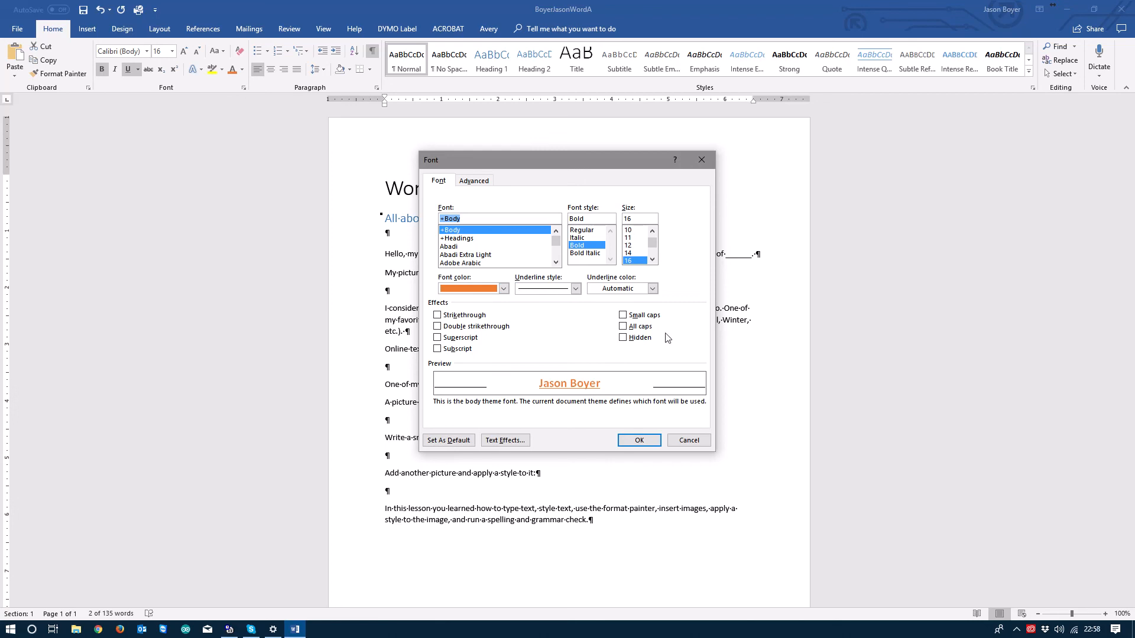
{"action": "left_click", "coordinate": [623, 316]}
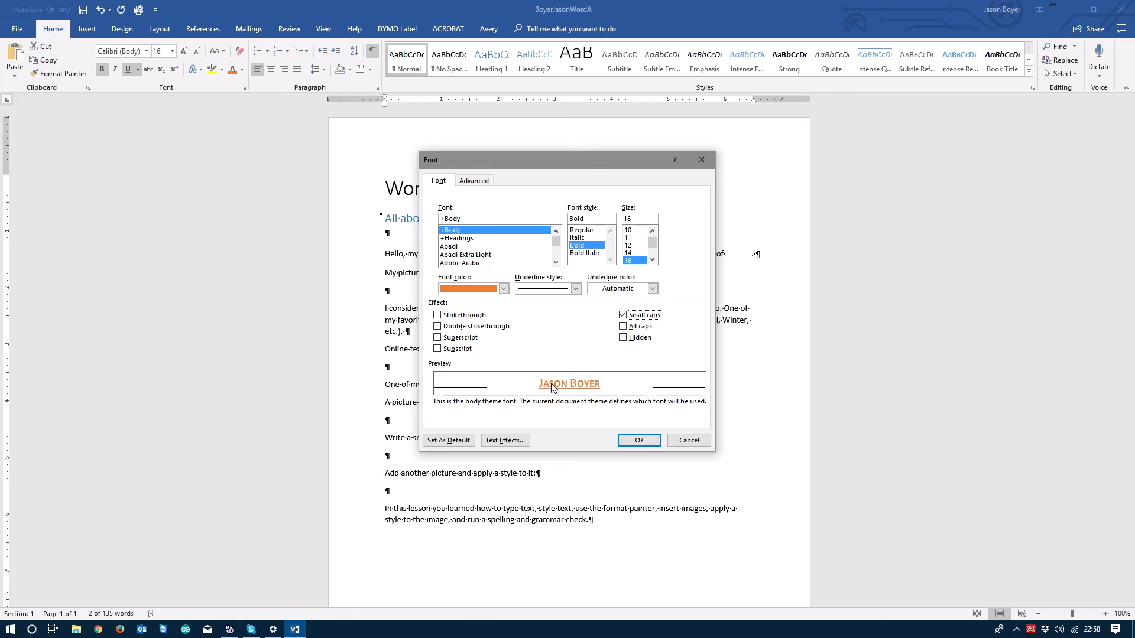
{"action": "left_click", "coordinate": [640, 441]}
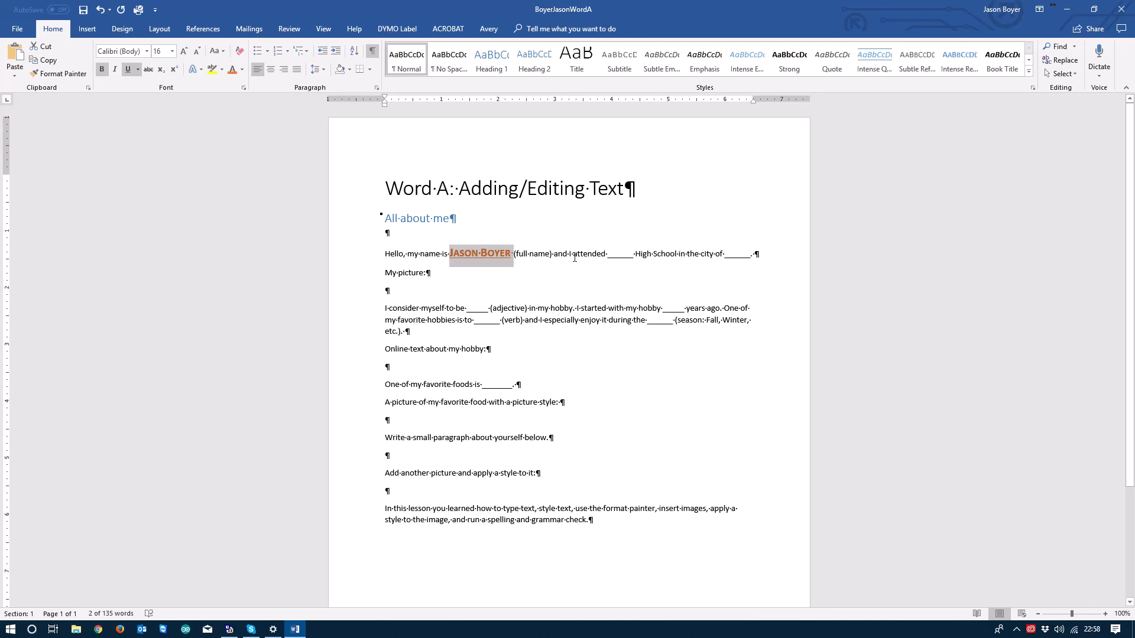
Step: Type 'Dunedin' in the school blank and 'Duniedin, FL.' in the city blank
{"action": "triple_click", "coordinate": [619, 258]}
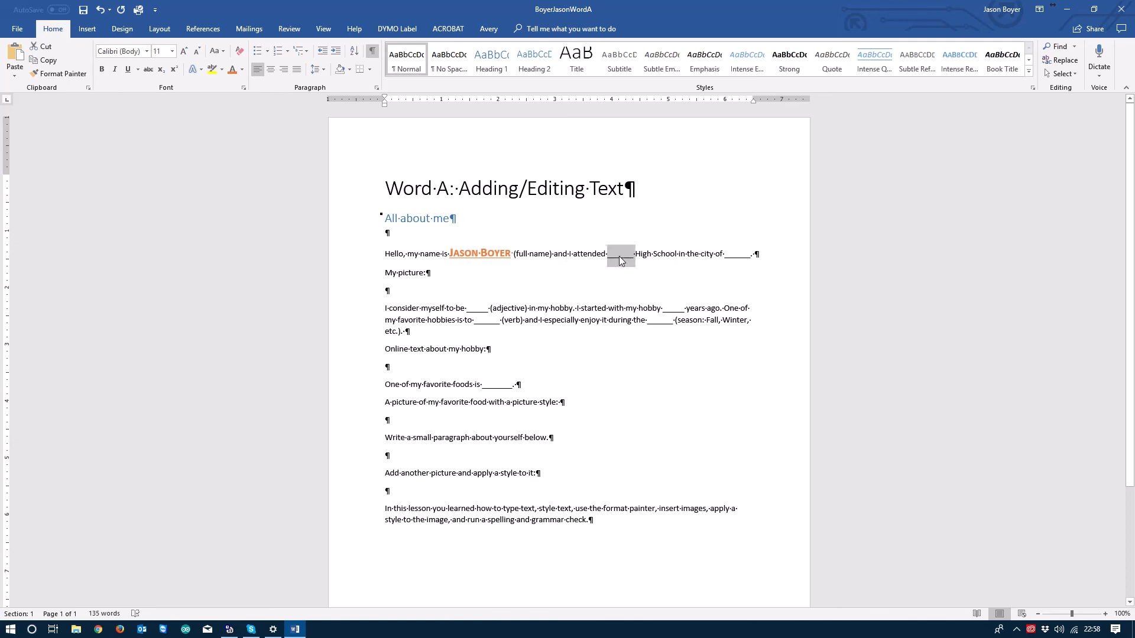
{"action": "double_click", "coordinate": [621, 261]}
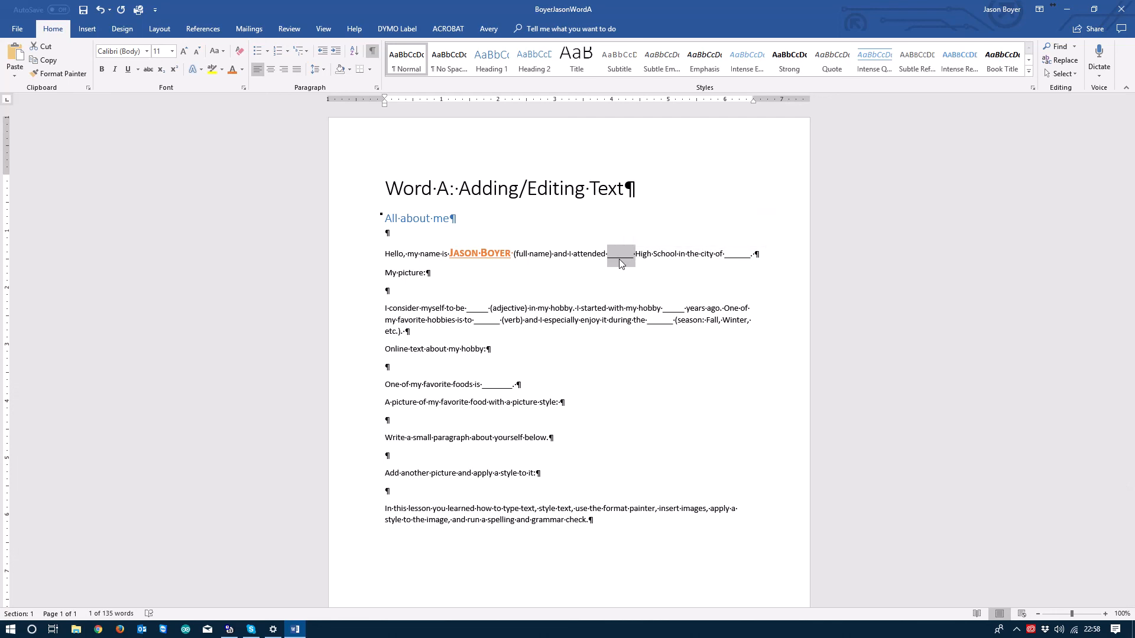
{"action": "type", "text": "Dunedin"}
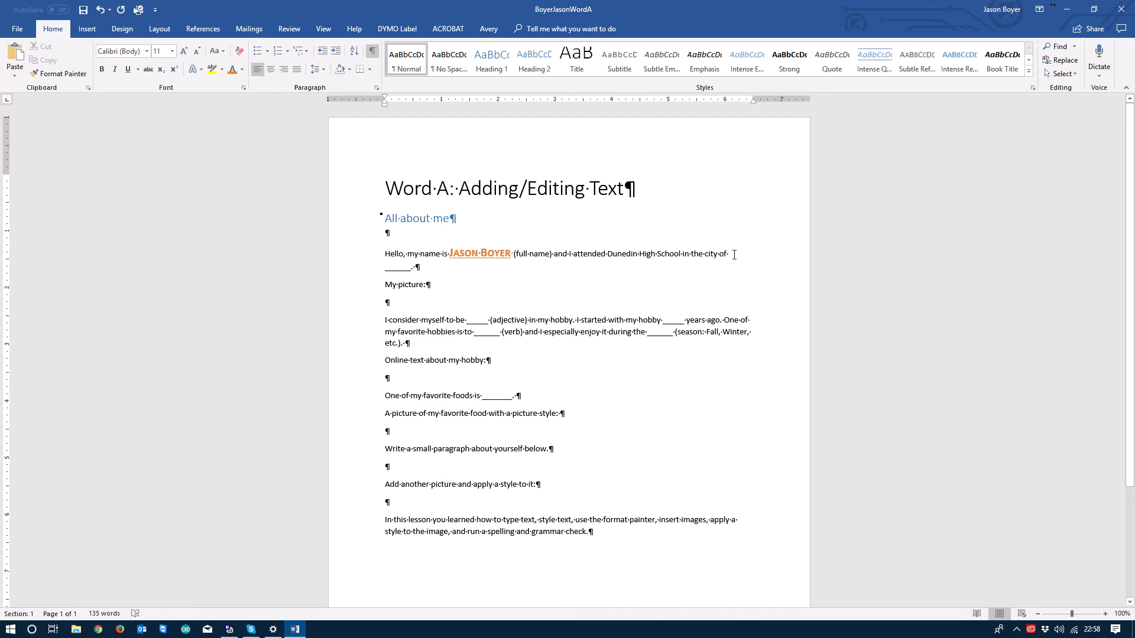
{"action": "double_click", "coordinate": [402, 269]}
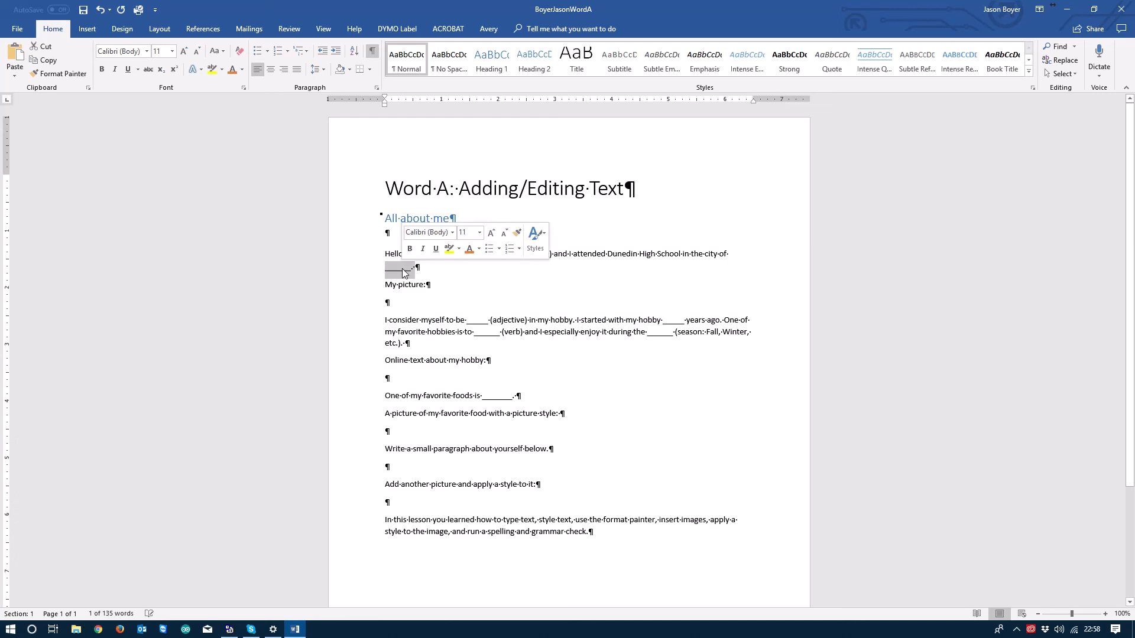
{"action": "type", "text": "Du"}
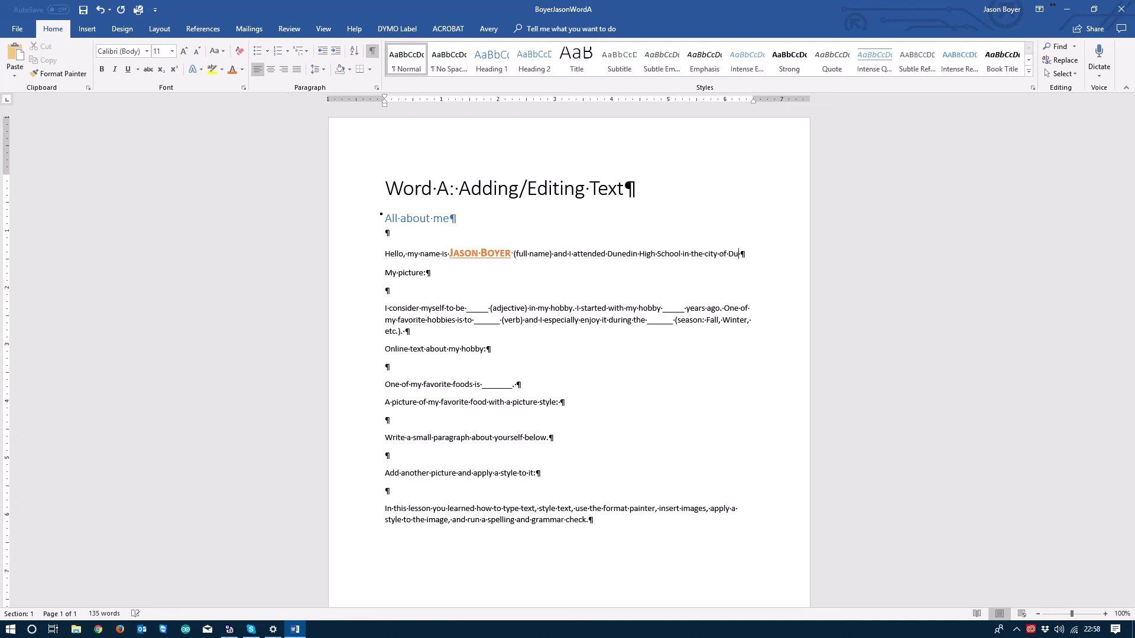
{"action": "type", "text": "niedin, "}
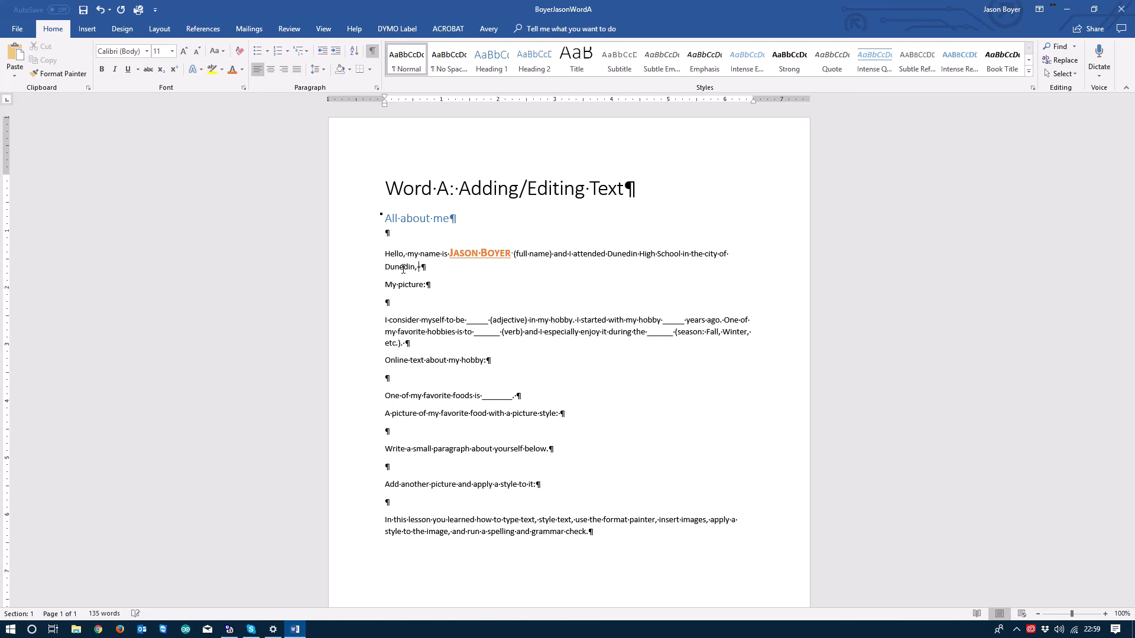
{"action": "type", "text": "FL."}
{"action": "left_click", "coordinate": [607, 288]}
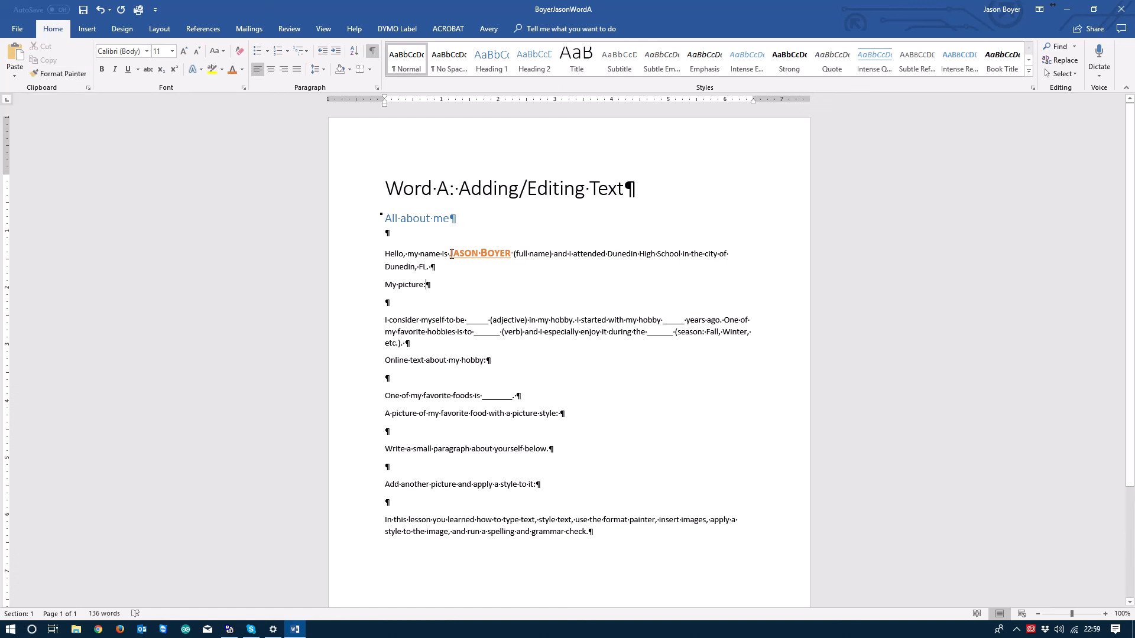
{"action": "left_click_drag", "start_coordinate": [451, 254], "coordinate": [496, 256]}
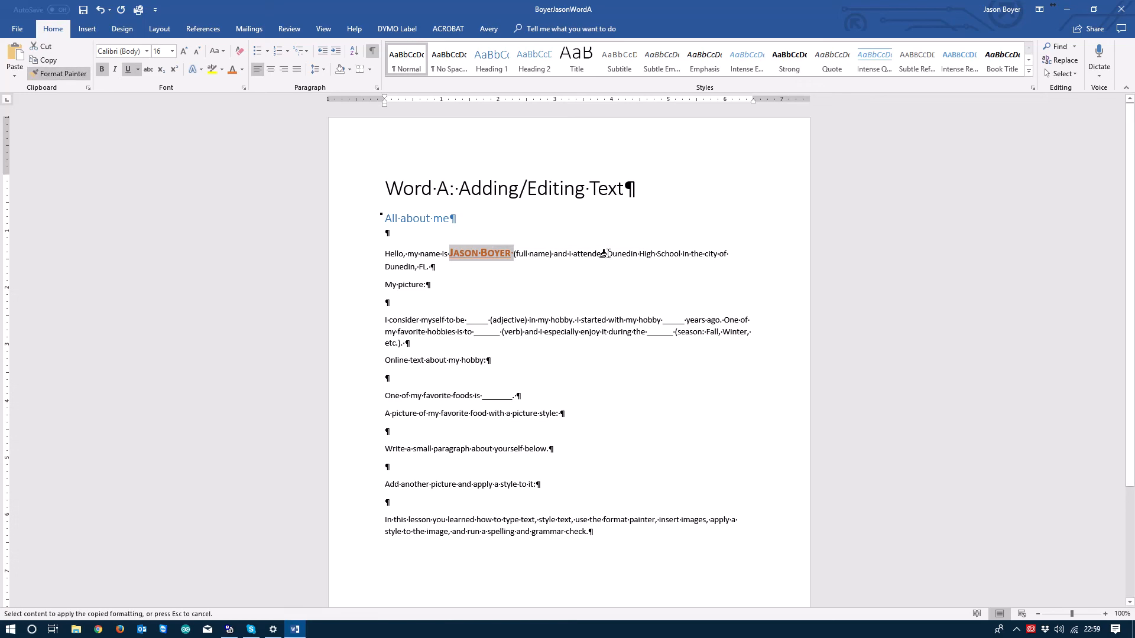
{"action": "left_click_drag", "start_coordinate": [607, 253], "coordinate": [672, 256]}
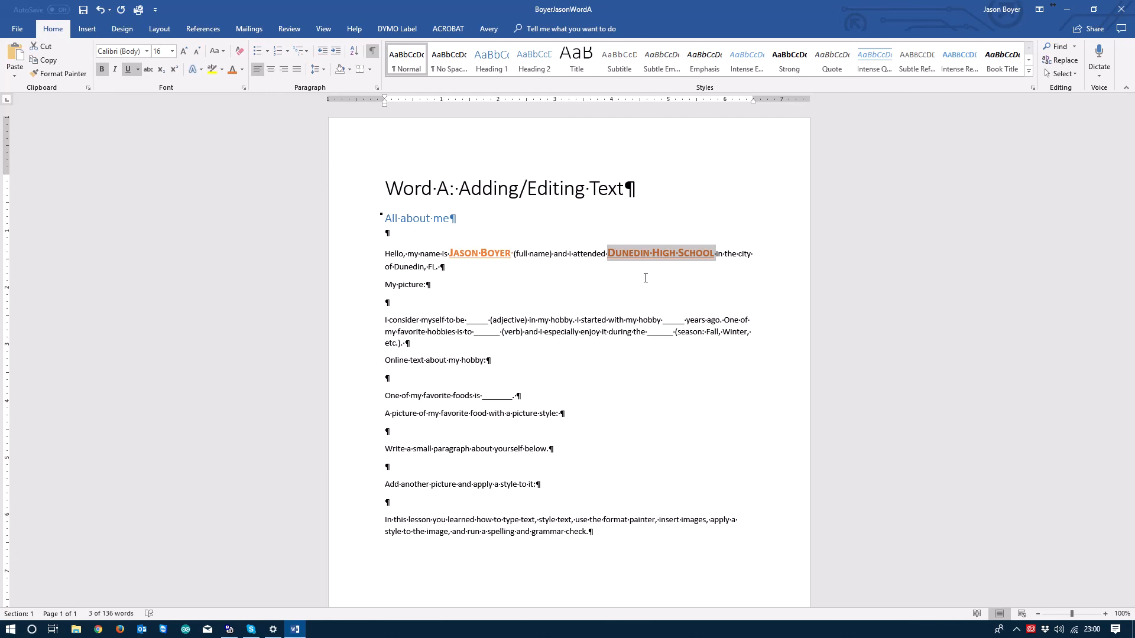
{"action": "key", "text": "ctrl+space"}
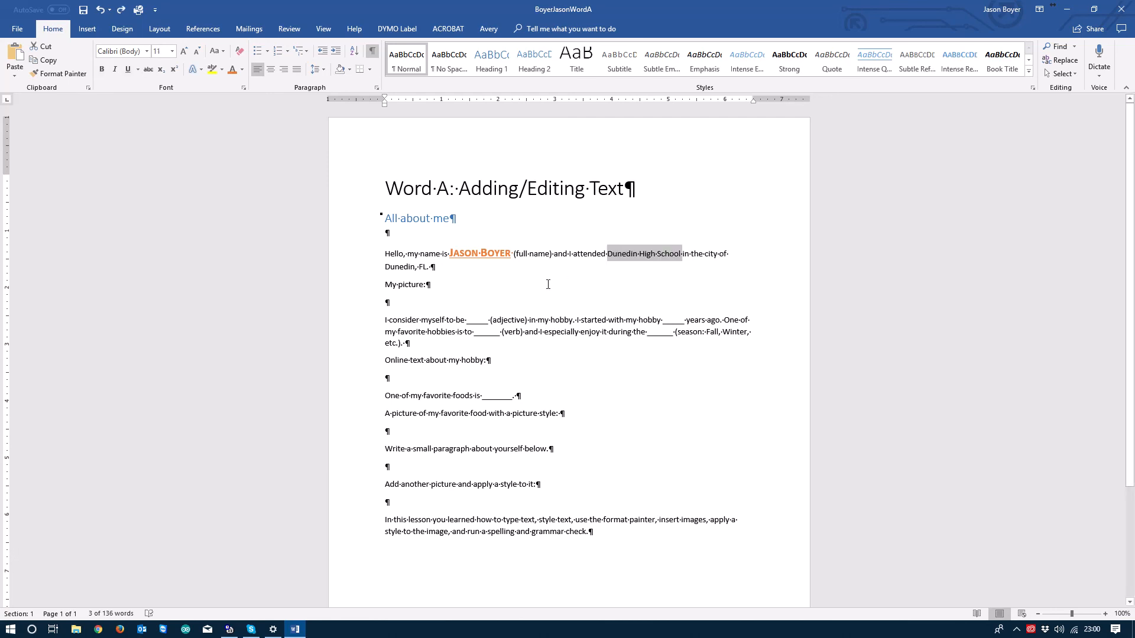
{"action": "left_click_drag", "start_coordinate": [445, 256], "coordinate": [493, 257]}
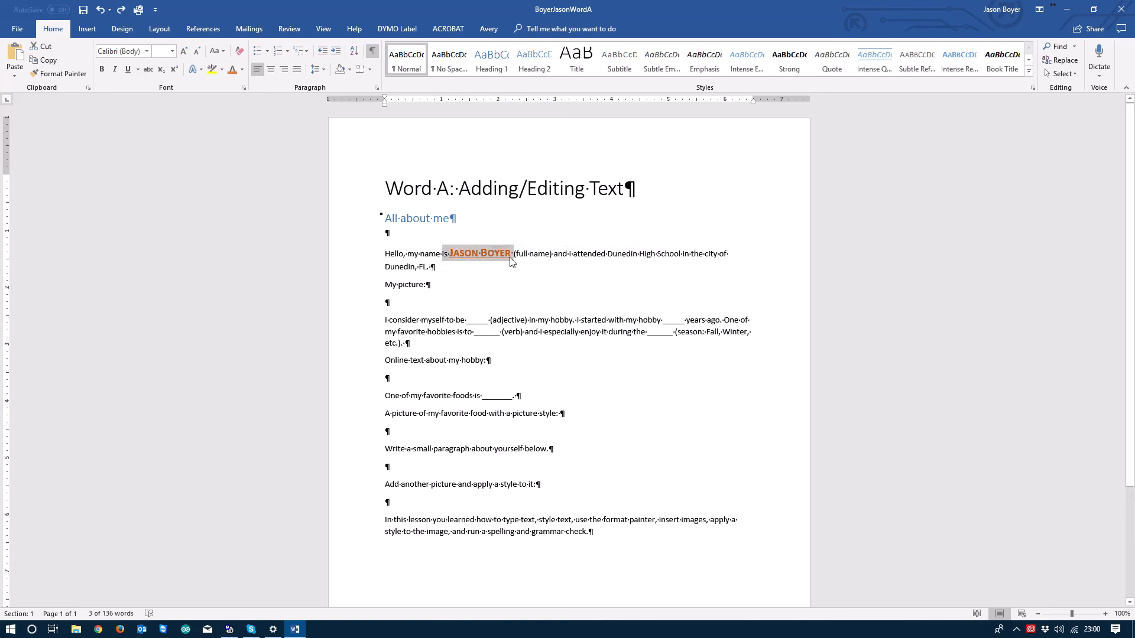
{"action": "left_click", "coordinate": [506, 254]}
{"action": "left_click_drag", "start_coordinate": [507, 254], "coordinate": [456, 253]}
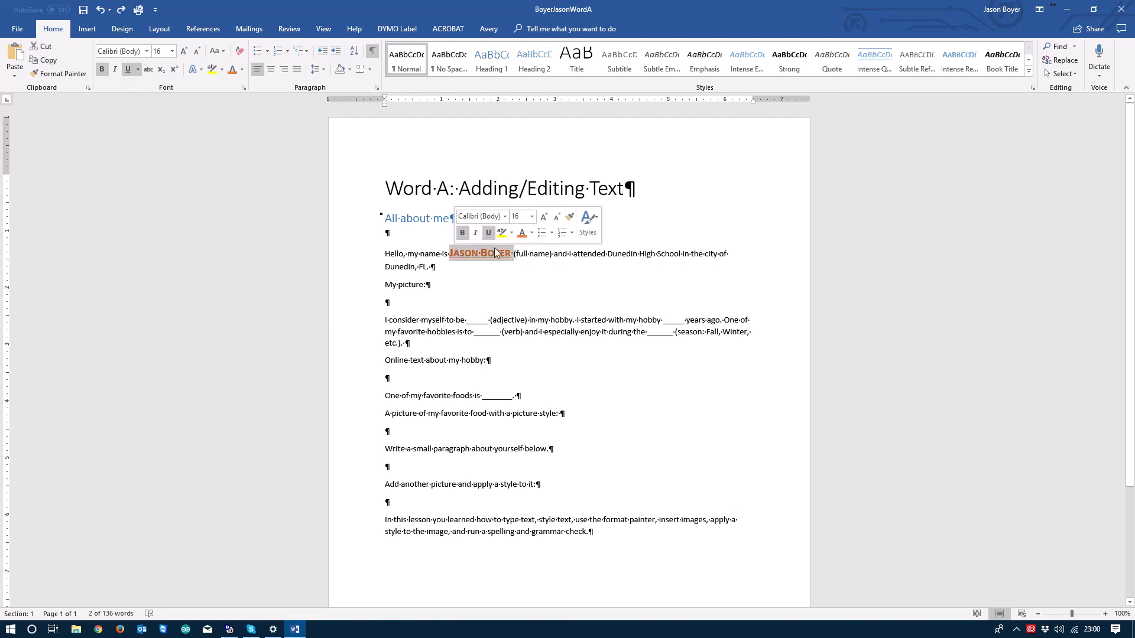
{"action": "left_click", "coordinate": [571, 220]}
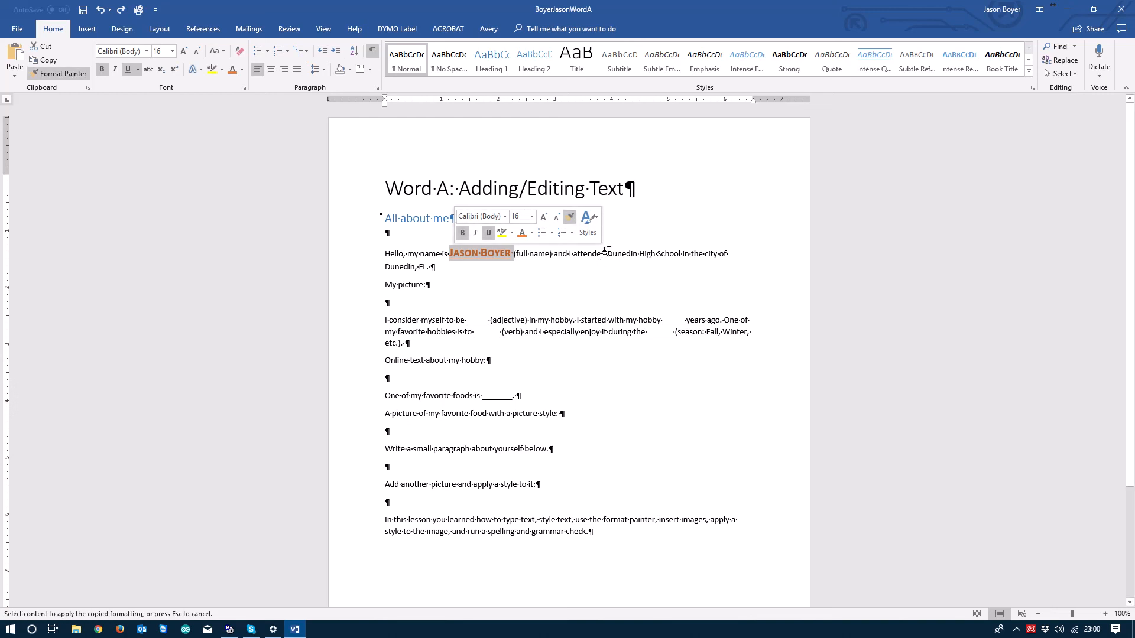
{"action": "left_click_drag", "start_coordinate": [607, 254], "coordinate": [672, 262]}
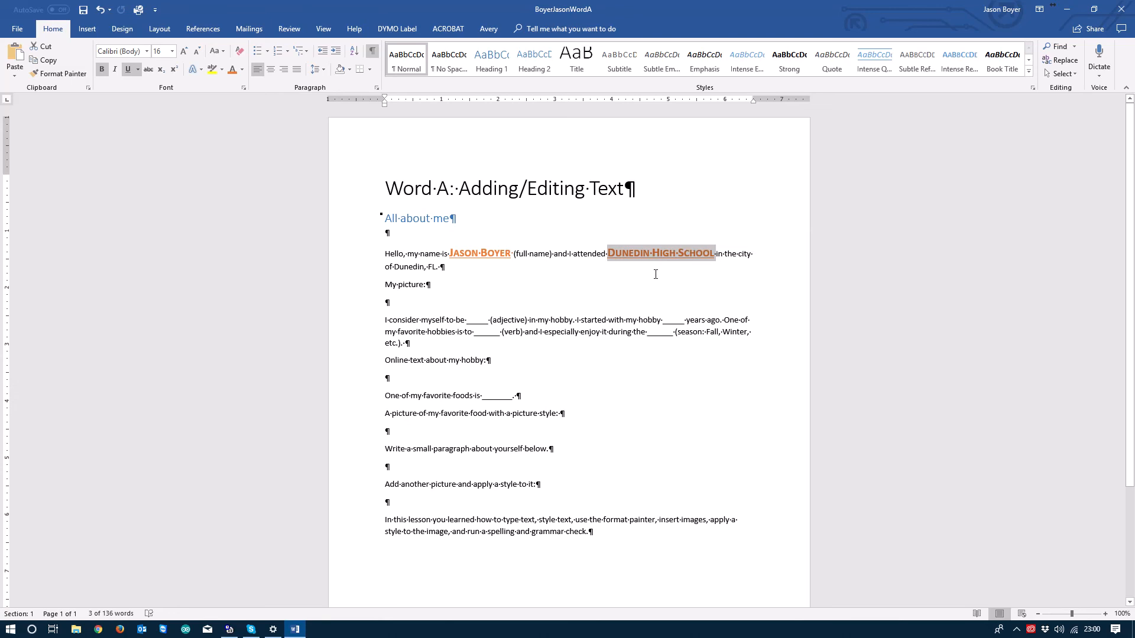
{"action": "key", "text": "ctrl+z"}
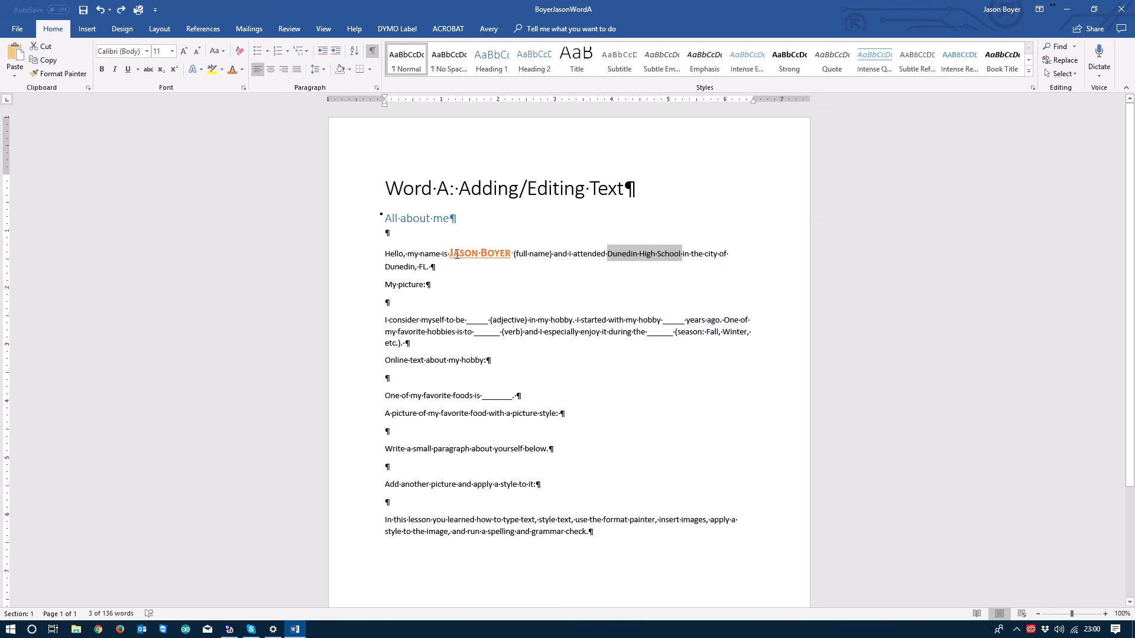
{"action": "left_click_drag", "start_coordinate": [450, 254], "coordinate": [502, 256]}
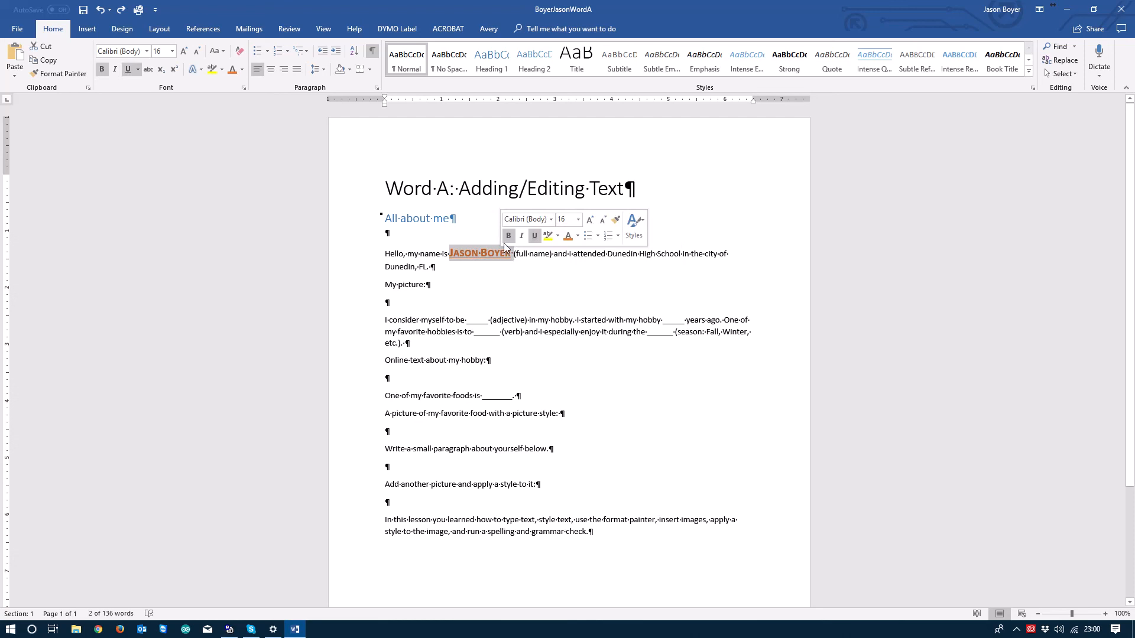
Step: Use Format Painter to copy the name's formatting onto 'Dunedin High School' and 'Dunedin, FL.'
{"action": "left_click", "coordinate": [62, 73]}
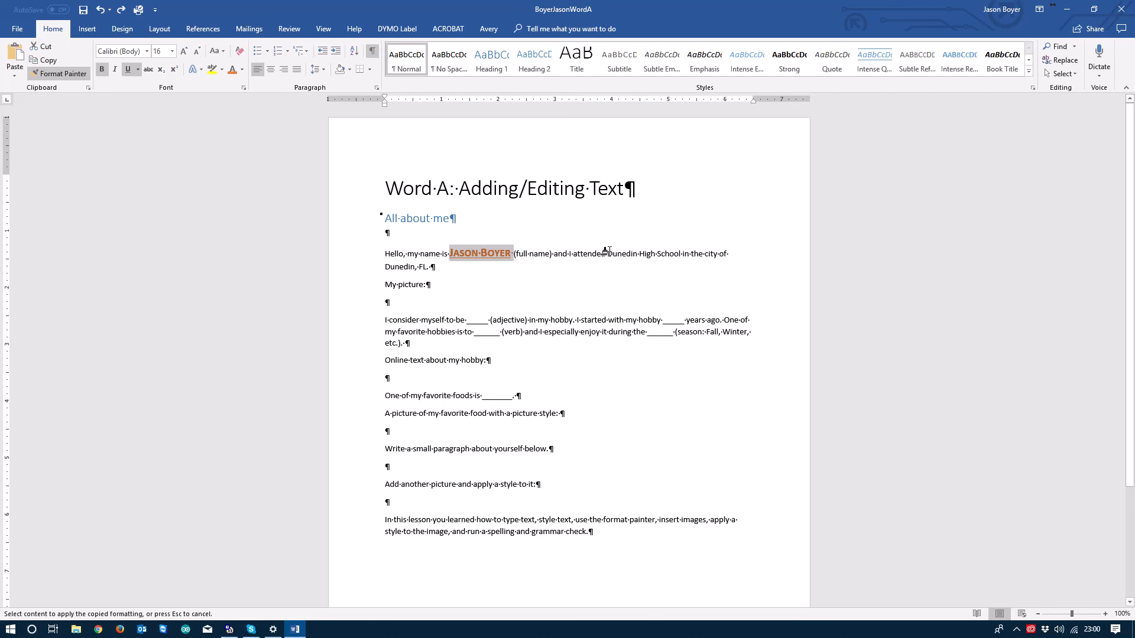
{"action": "left_click_drag", "start_coordinate": [606, 254], "coordinate": [663, 256]}
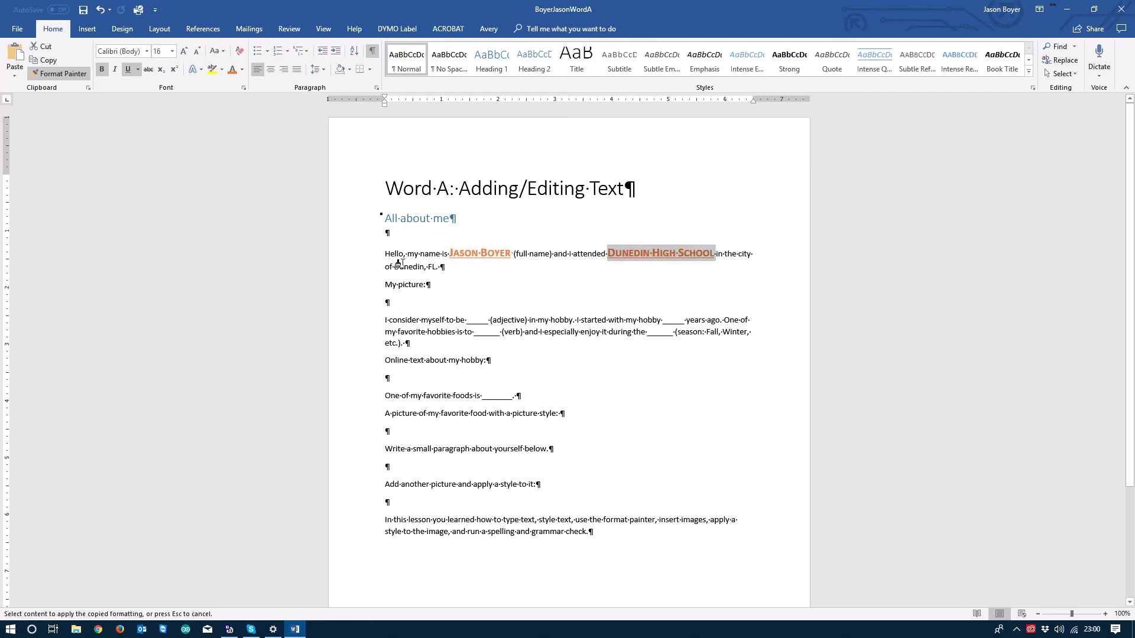
{"action": "left_click_drag", "start_coordinate": [393, 267], "coordinate": [444, 267]}
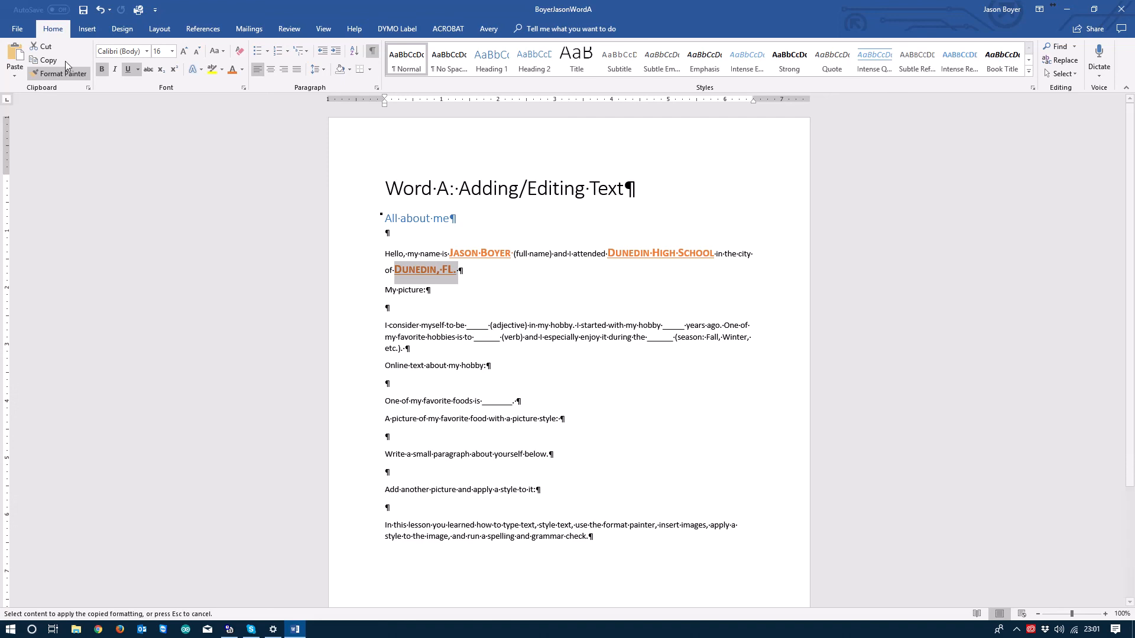
{"action": "left_click", "coordinate": [64, 76]}
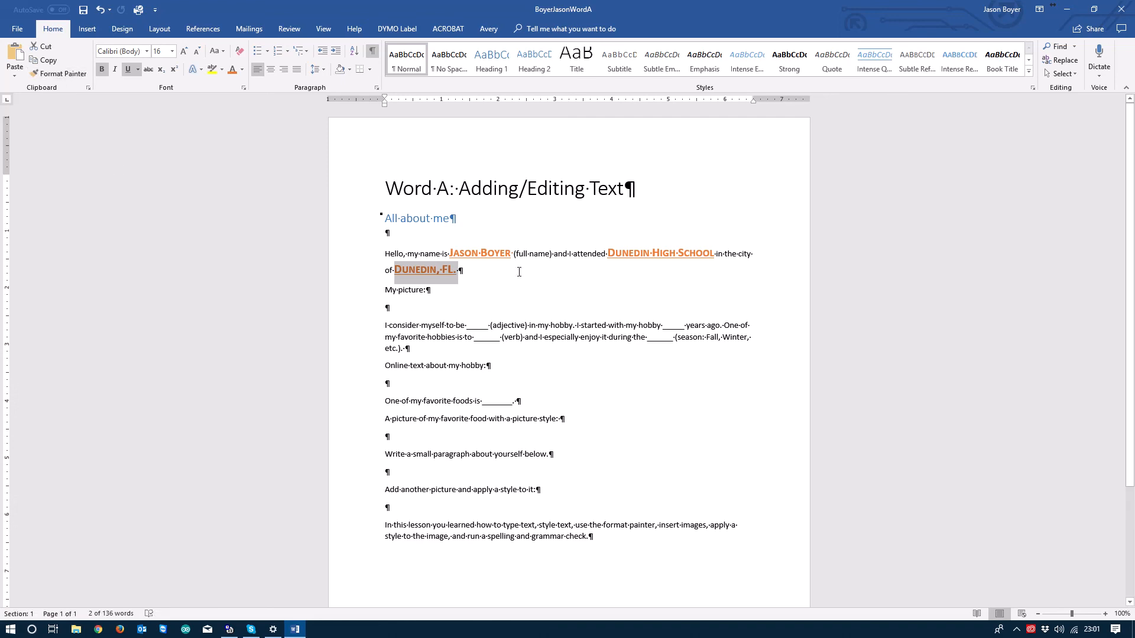